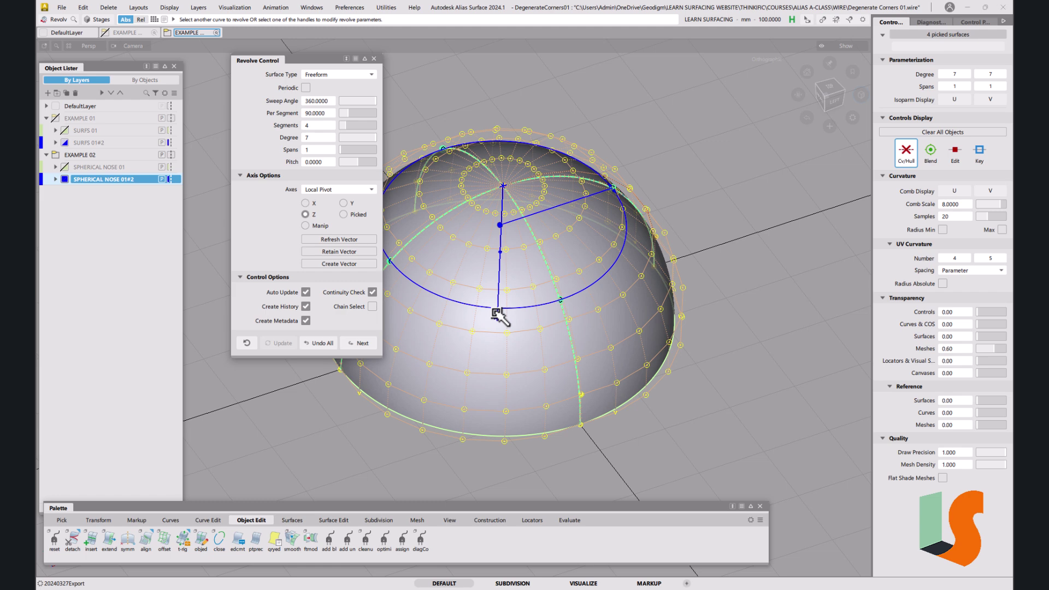
Extend the dome surfaces' pole edges by about -85.6 mm to open a circular hole at the apex.
key(e)
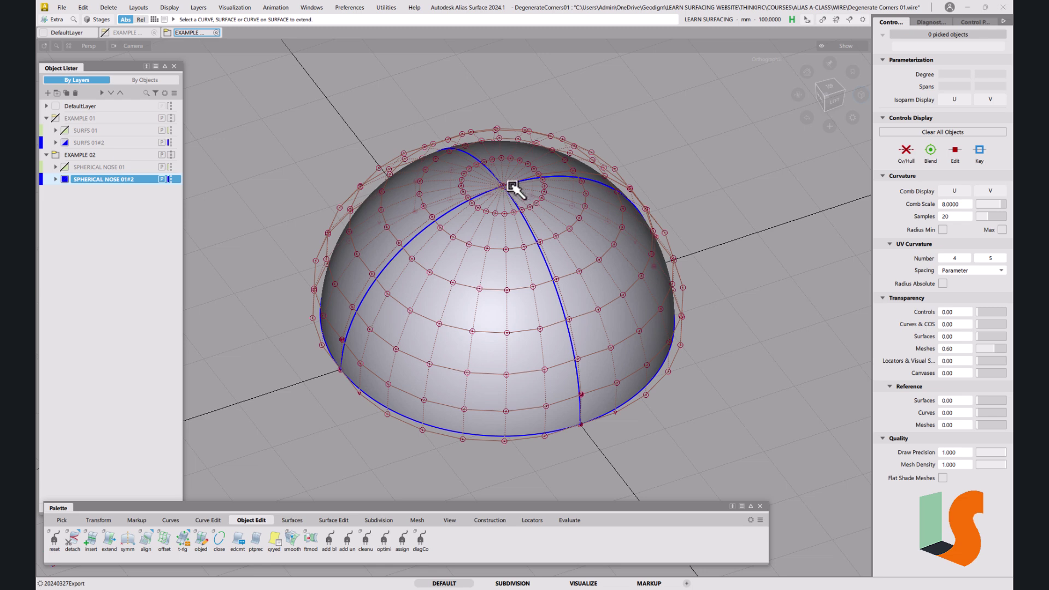
click(510, 184)
click(535, 206)
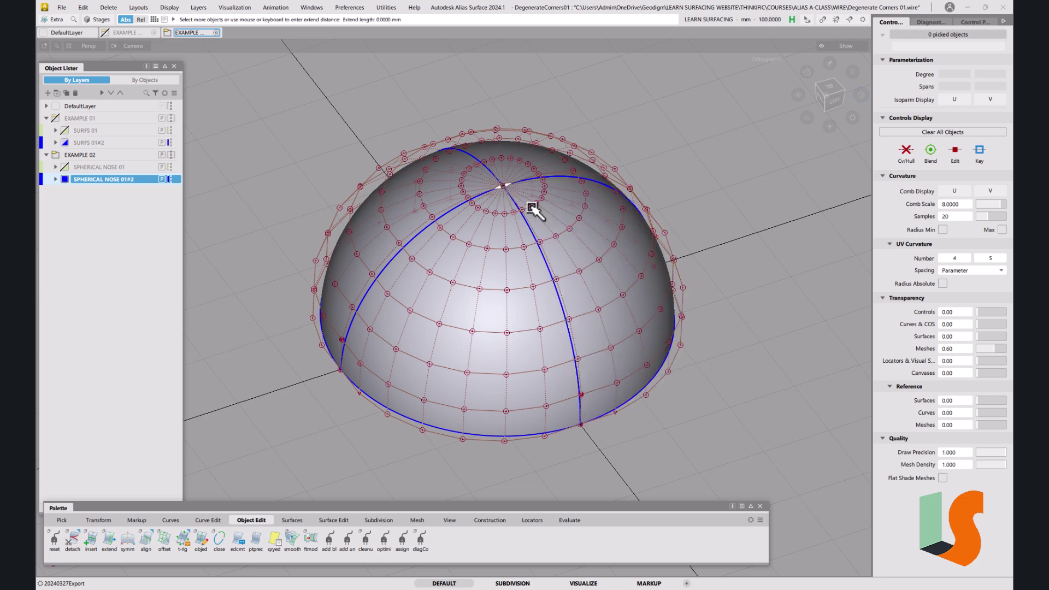
drag(534, 180, 665, 233)
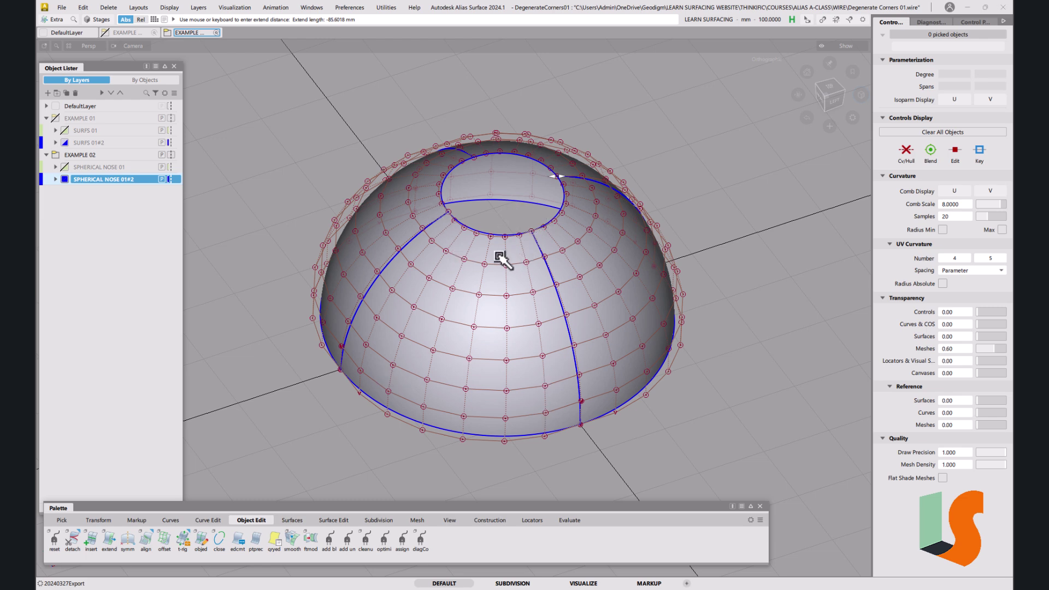
Turn off shading and draw two crossing degree 5 edit point curves across the hole between opposite surface seams.
alt+shift+right_drag(515, 227, 424, 220)
alt+shift+middle_drag(473, 290, 536, 246)
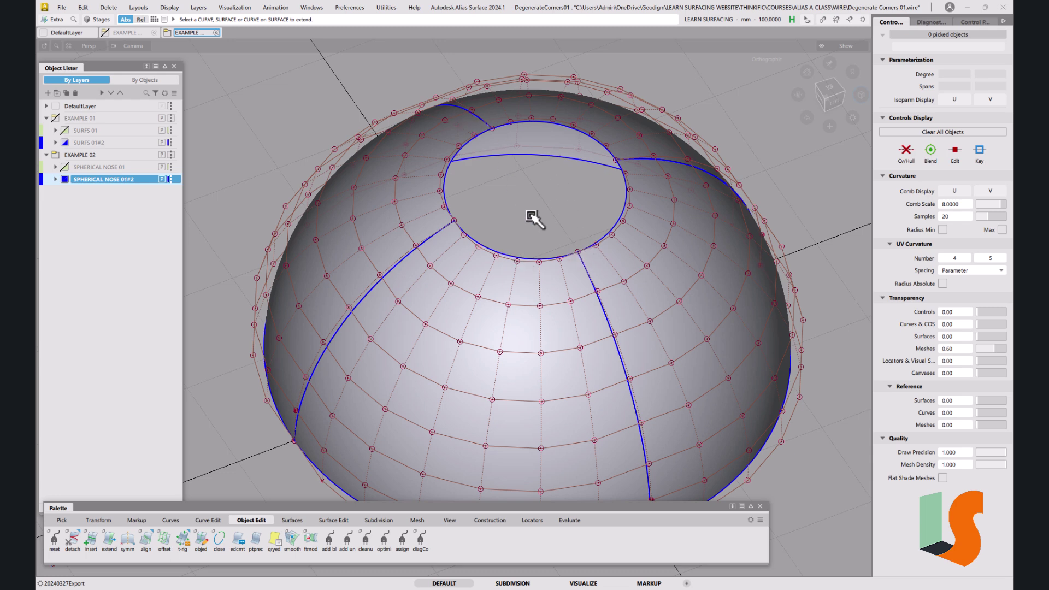
key(alt+s)
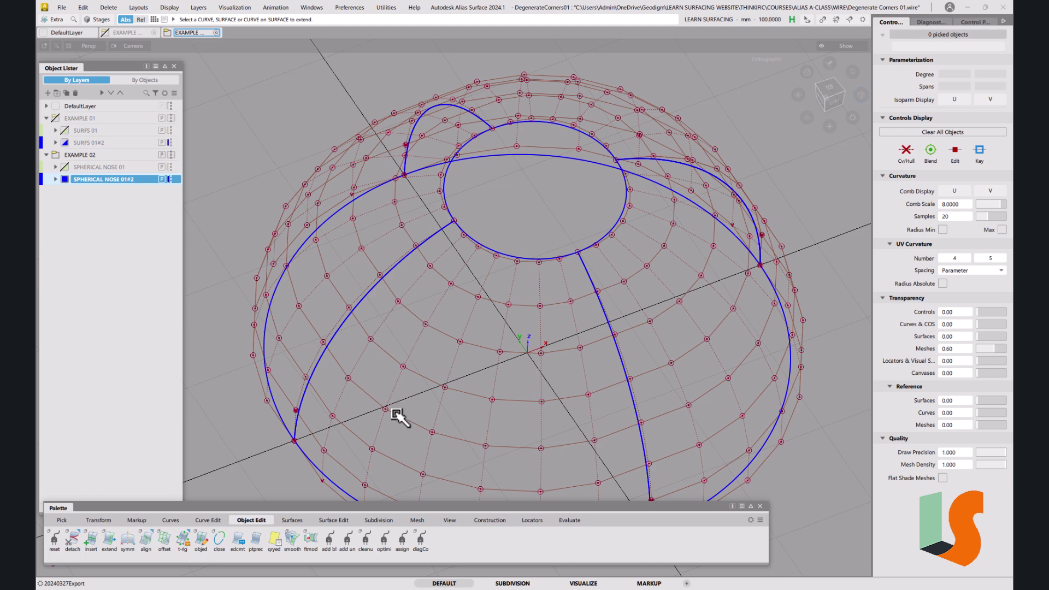
click(172, 520)
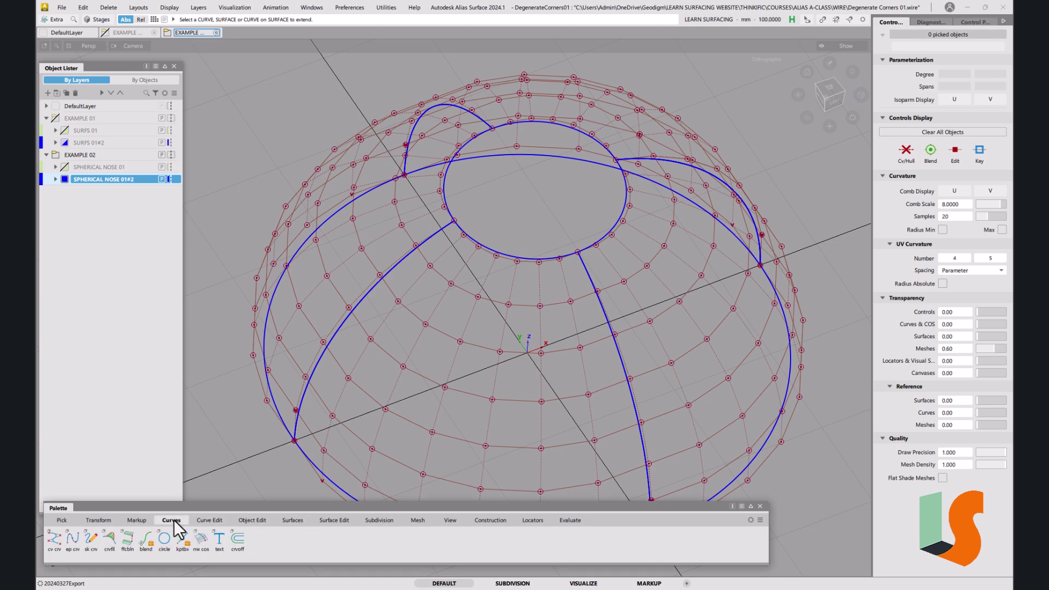
double_click(75, 539)
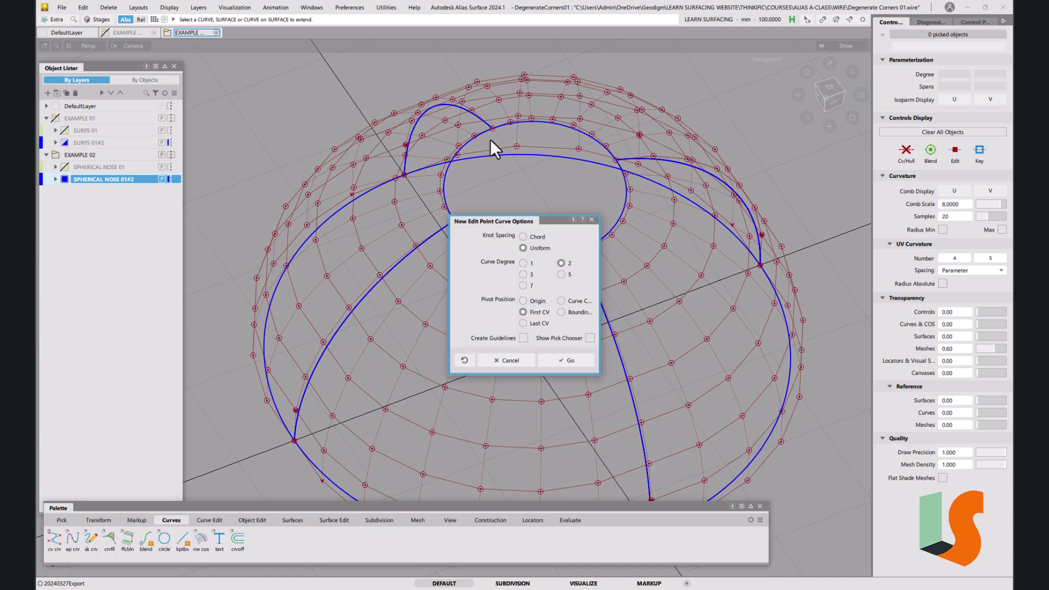
click(569, 361)
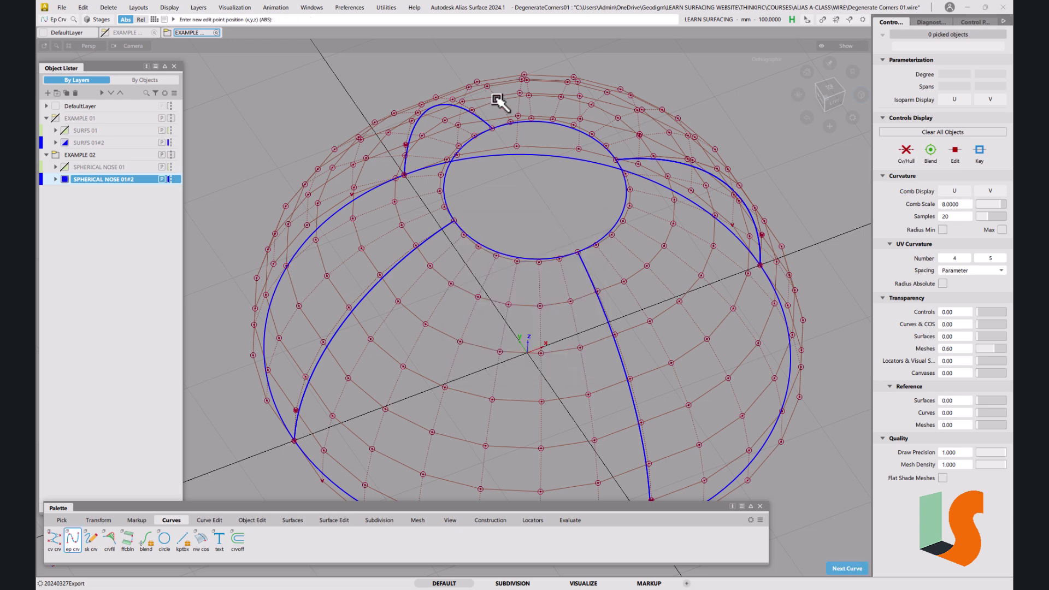
click(486, 124)
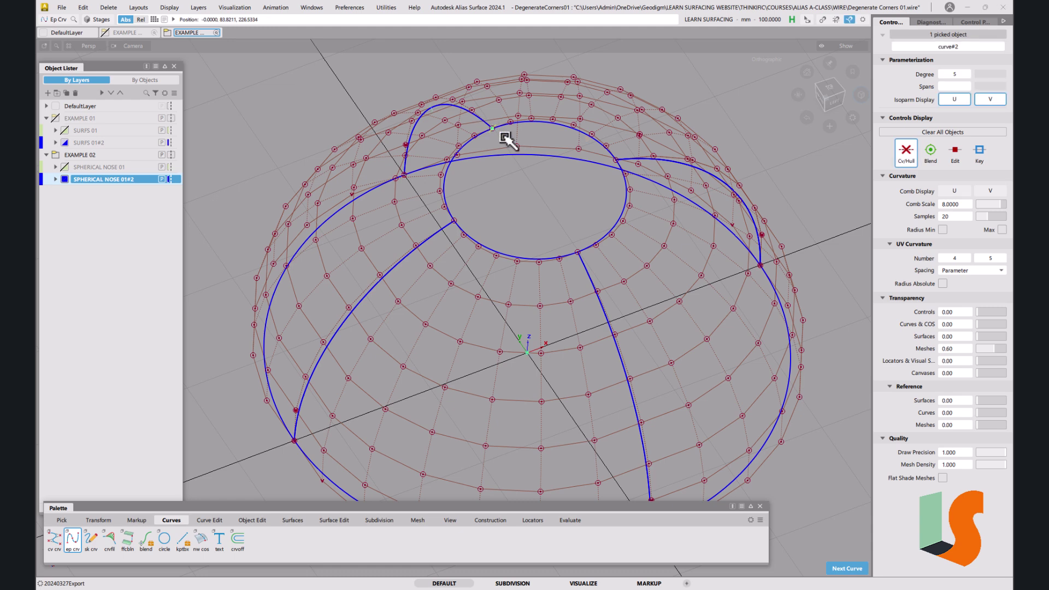
click(577, 252)
drag(576, 251, 574, 236)
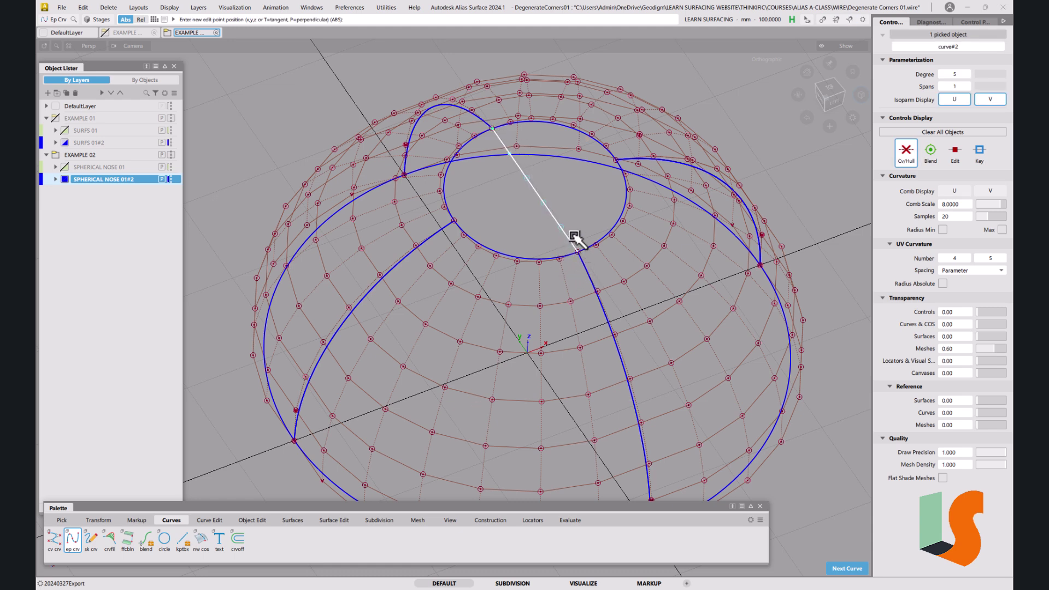
click(454, 220)
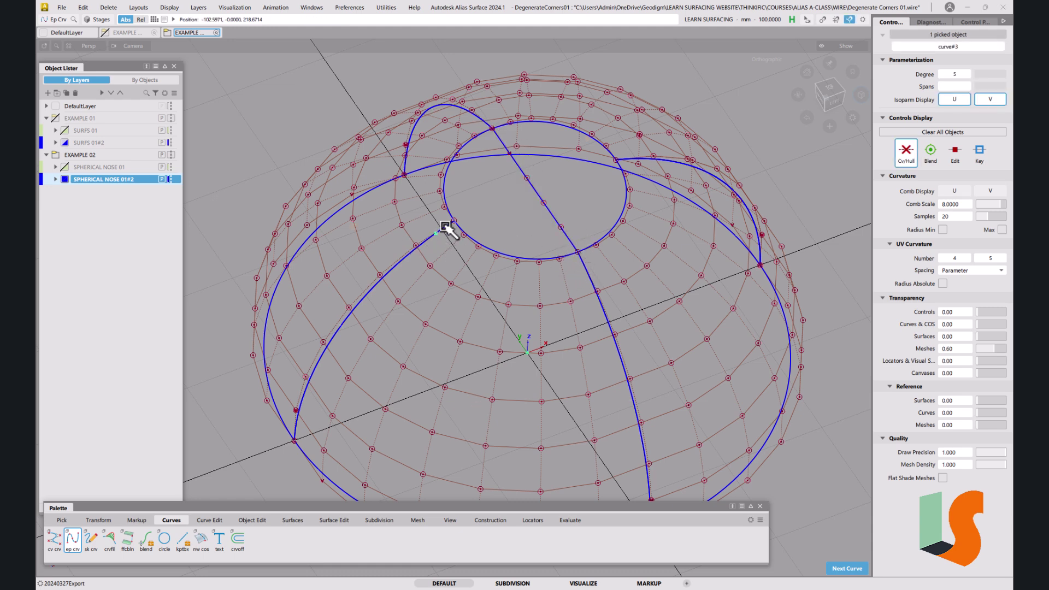
click(629, 160)
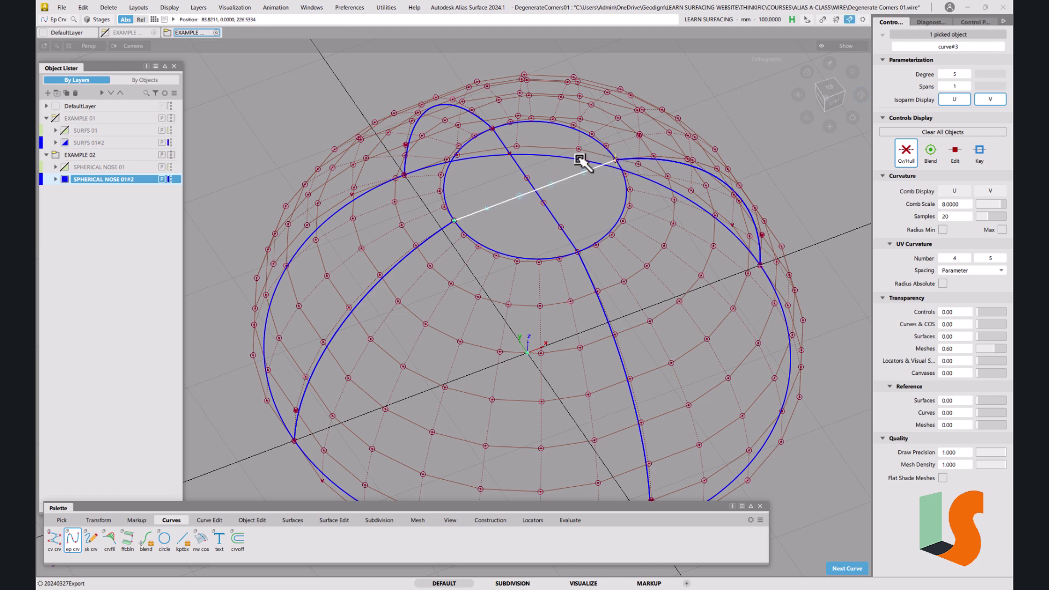
Align both ends of the curve running along the X direction to the adjoining dome seams with G2 continuity.
click(253, 519)
double_click(145, 540)
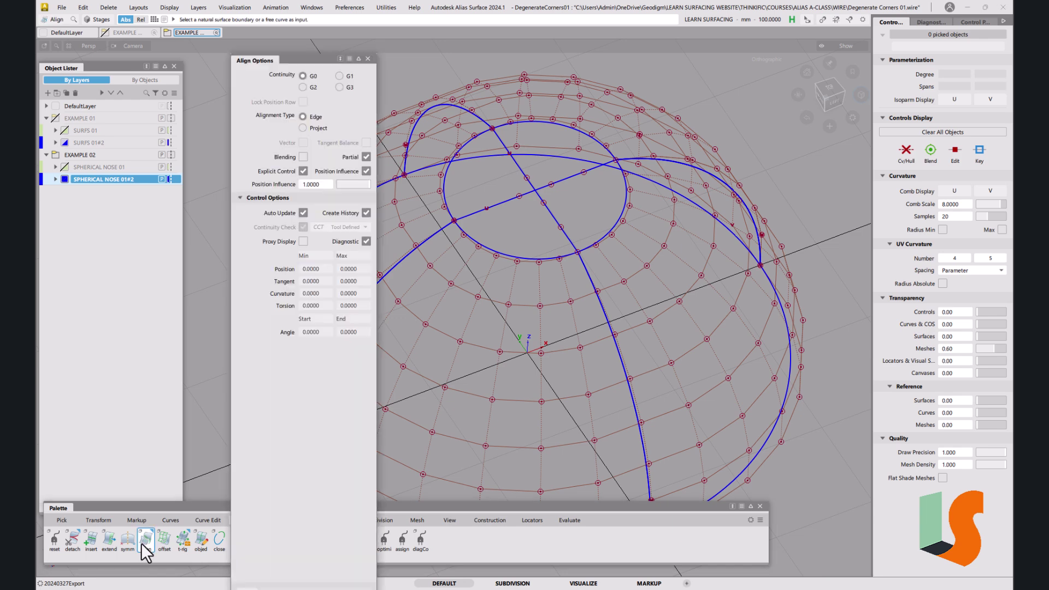
click(483, 212)
click(447, 228)
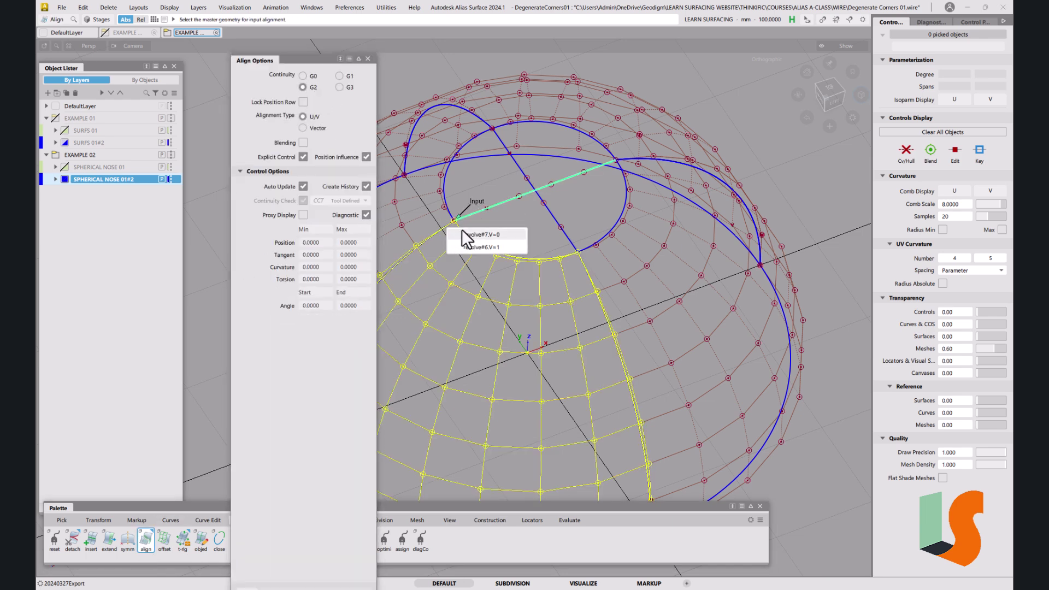
click(461, 229)
click(597, 167)
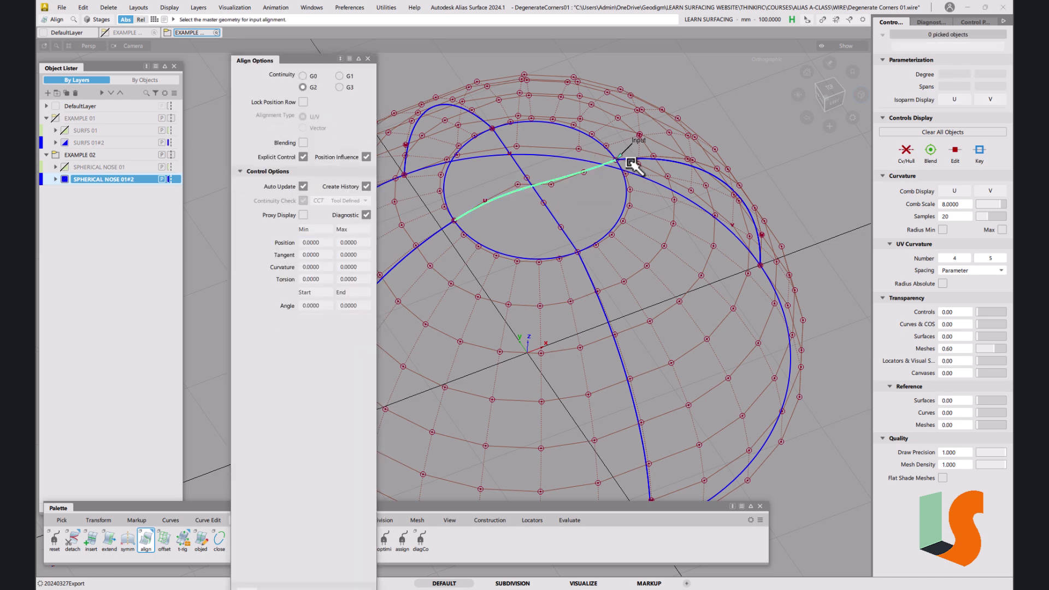
click(658, 168)
click(661, 171)
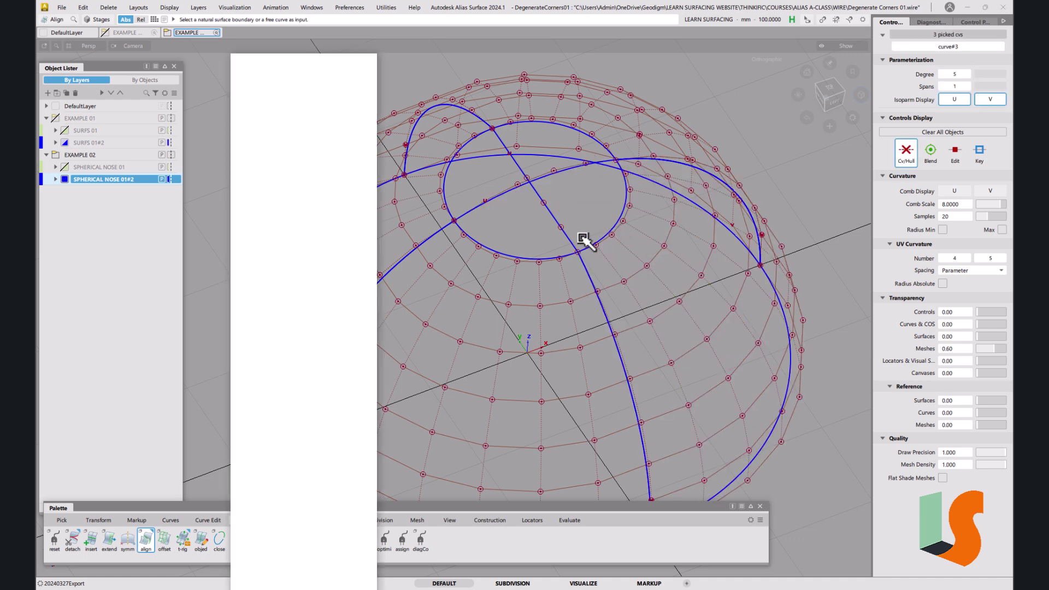
Align both ends of the other crossing curve to its dome seams with G2 continuity and close the Align options.
click(572, 242)
click(586, 266)
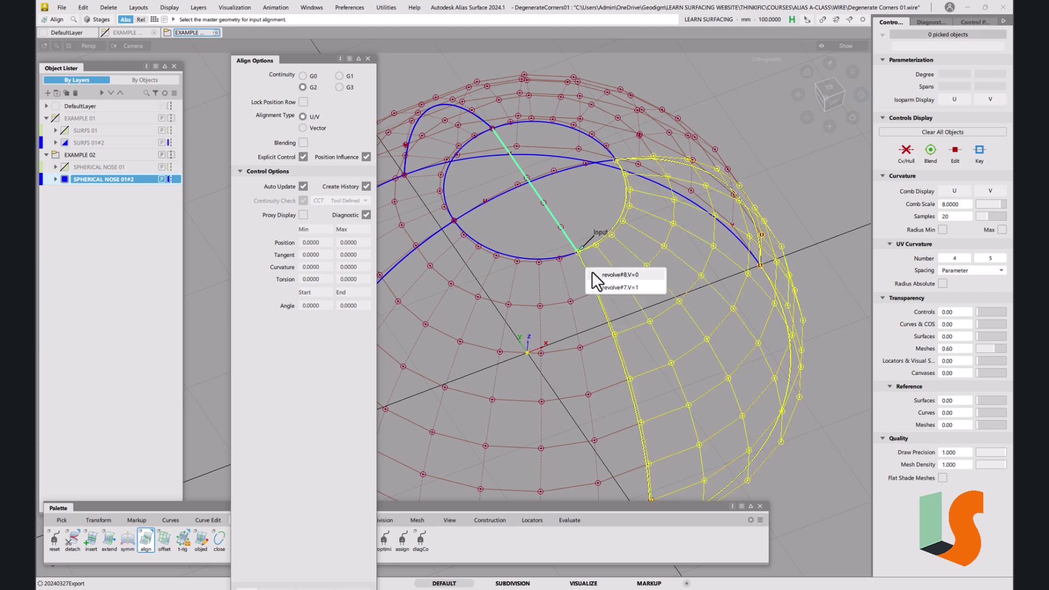
click(593, 274)
click(495, 134)
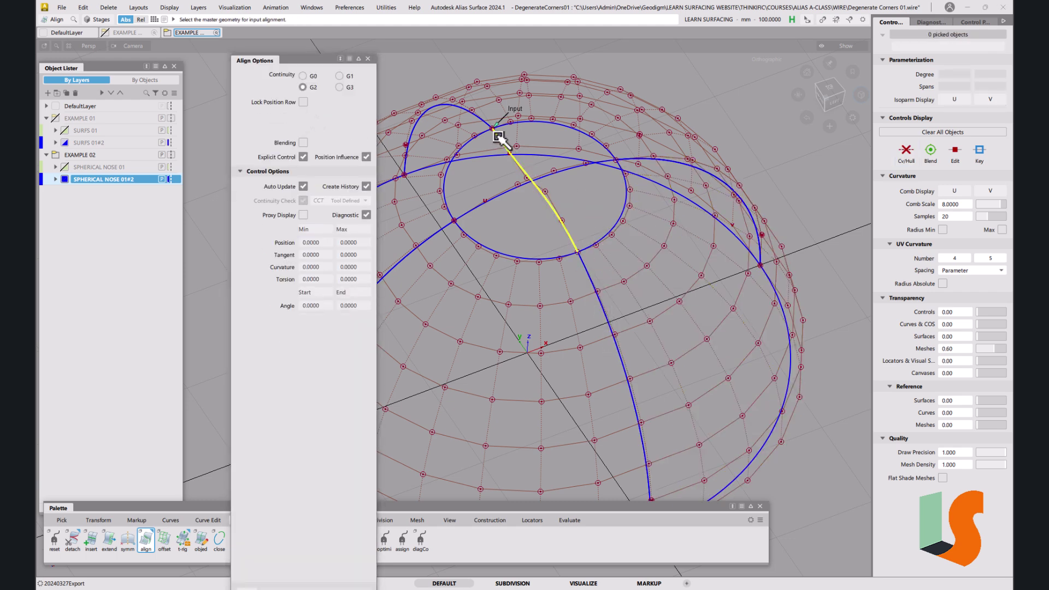
click(489, 124)
click(513, 129)
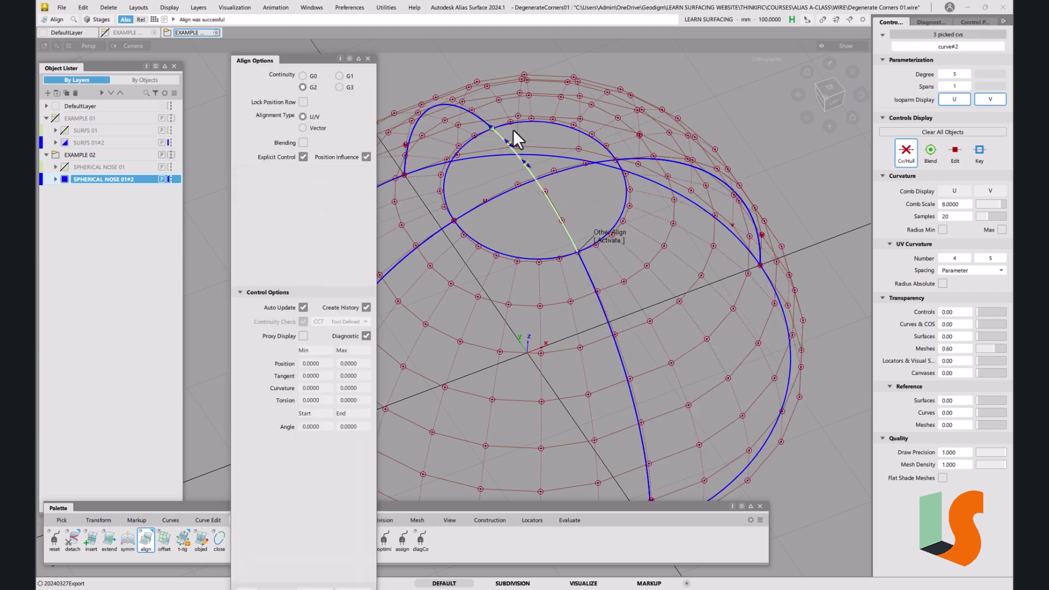
click(368, 58)
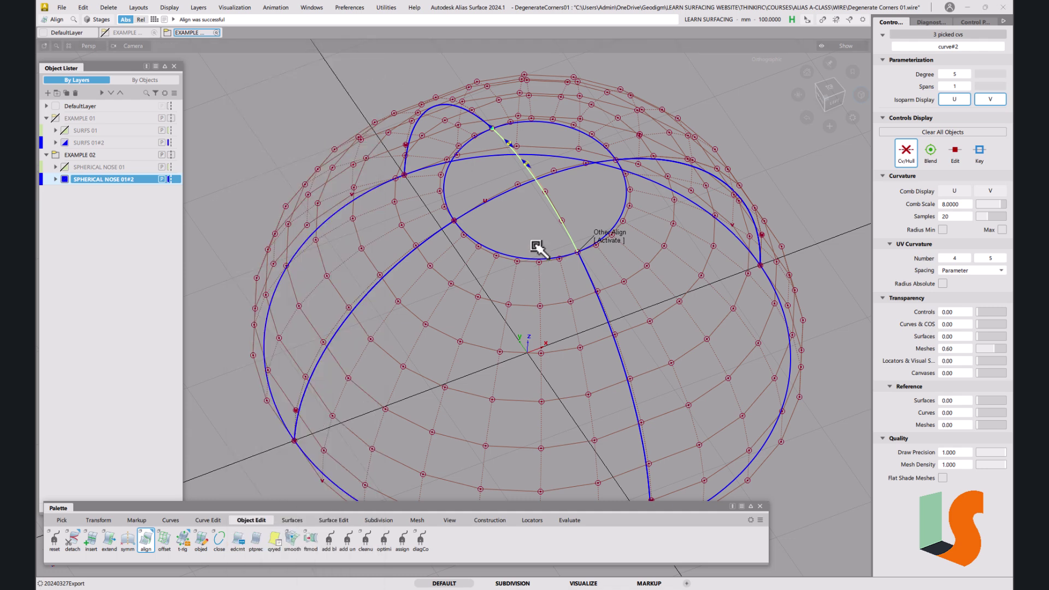
Build a monorail surface from the two crossing curves over the hole, with the sweep mode set to Natural.
alt+shift+drag(545, 235, 540, 216)
alt+shift+middle_drag(552, 222, 541, 239)
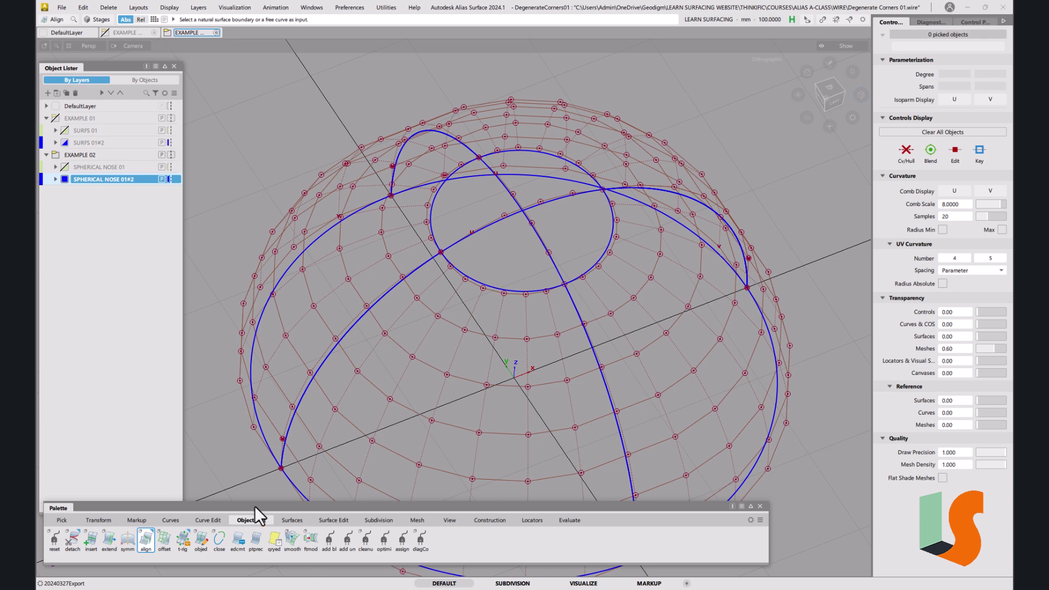
click(292, 521)
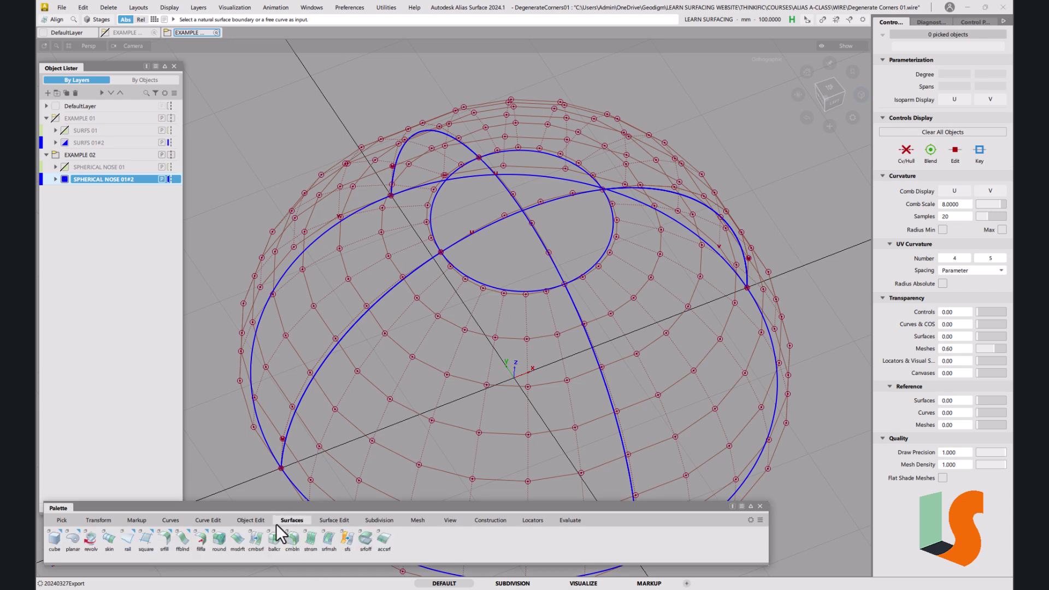
click(125, 539)
click(487, 226)
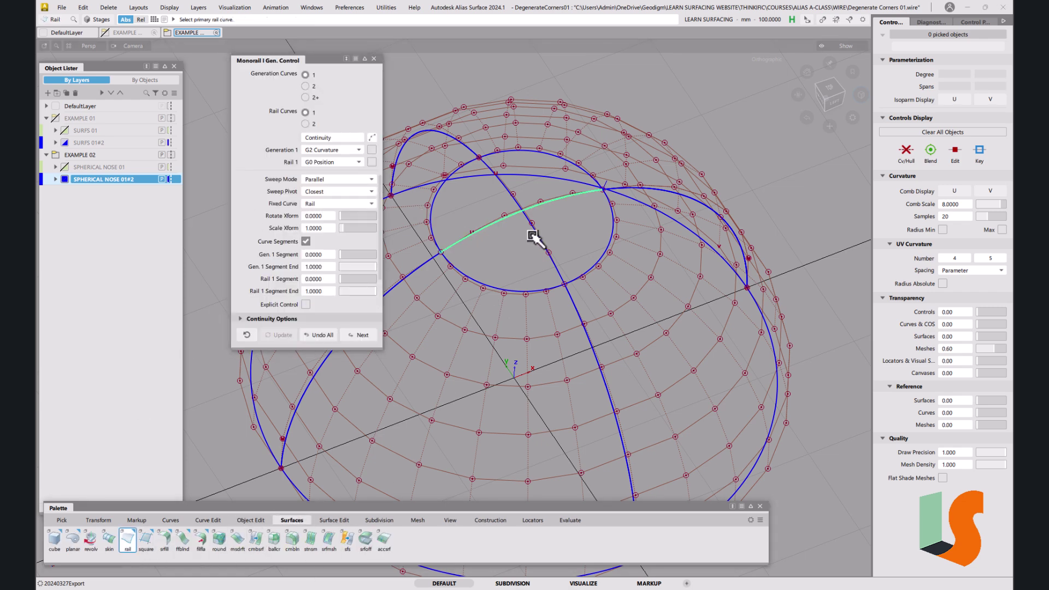
click(534, 232)
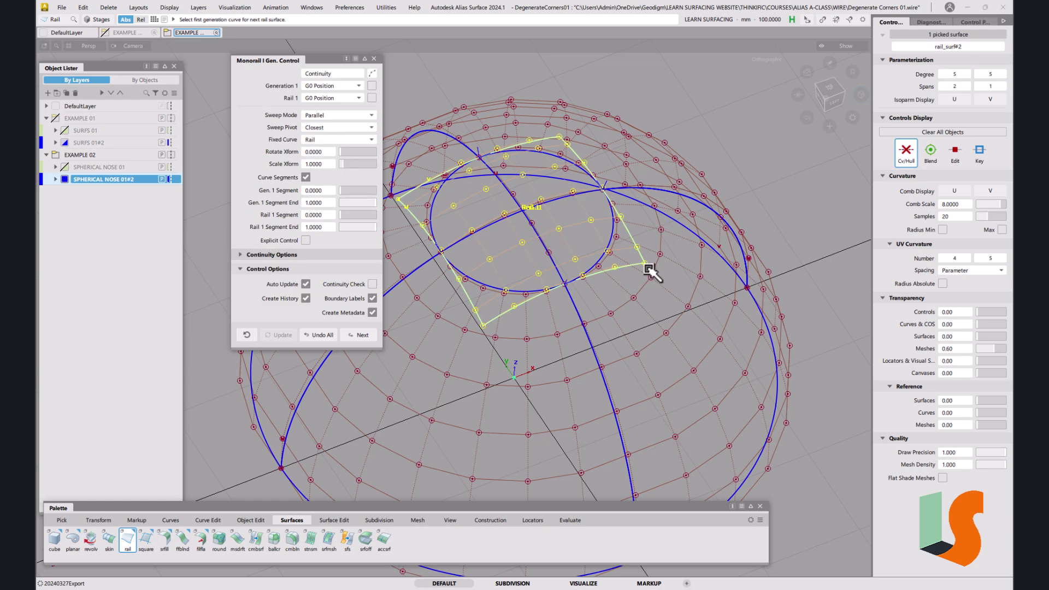
click(319, 113)
click(322, 146)
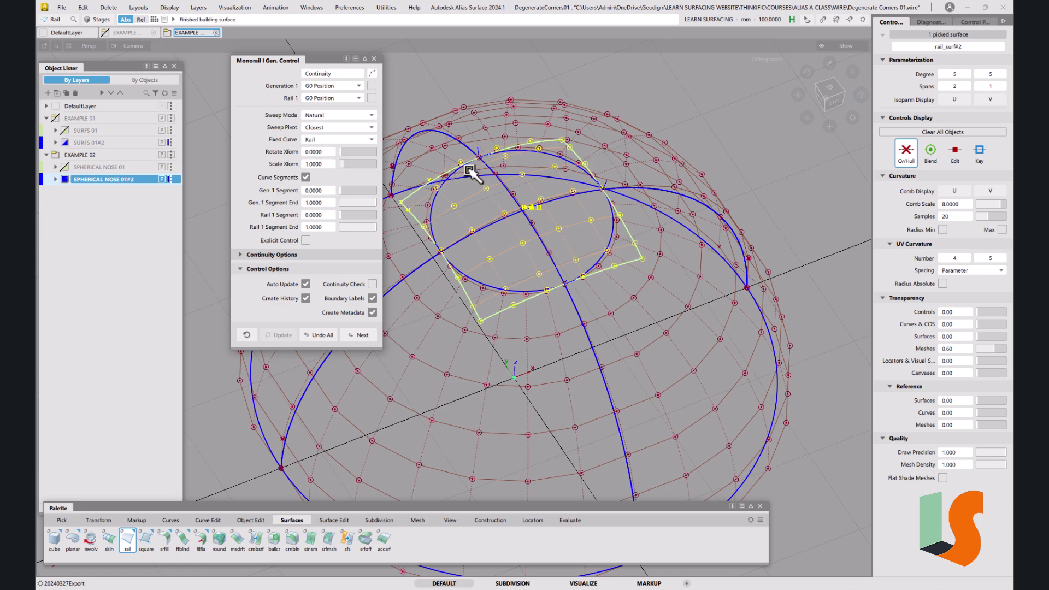
Reduce the rail surface to 1 span in U, accept removing its construction history, and deselect it.
alt+shift+drag(526, 176, 570, 204)
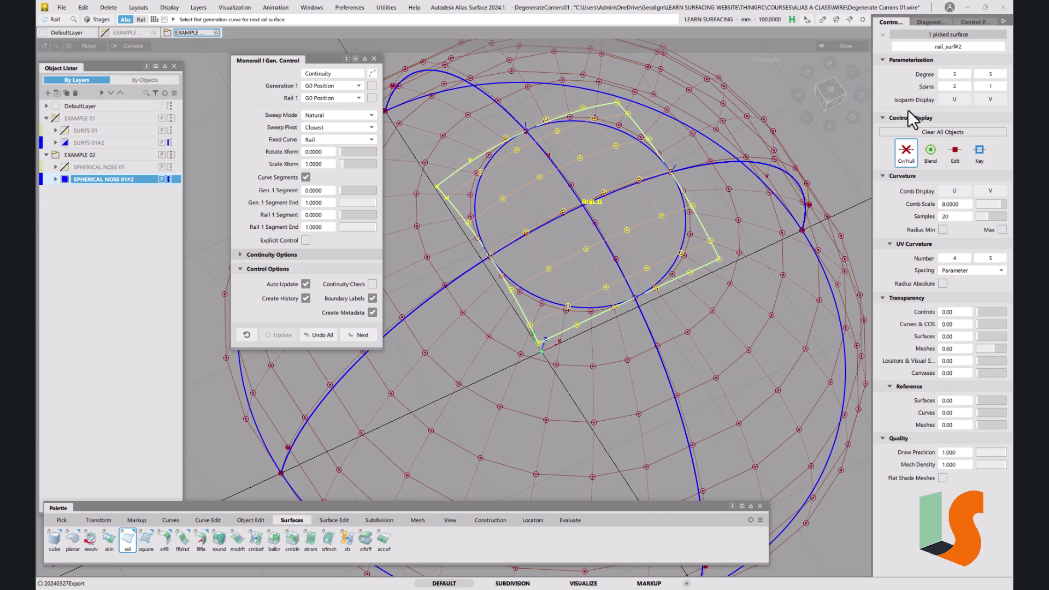
click(942, 86)
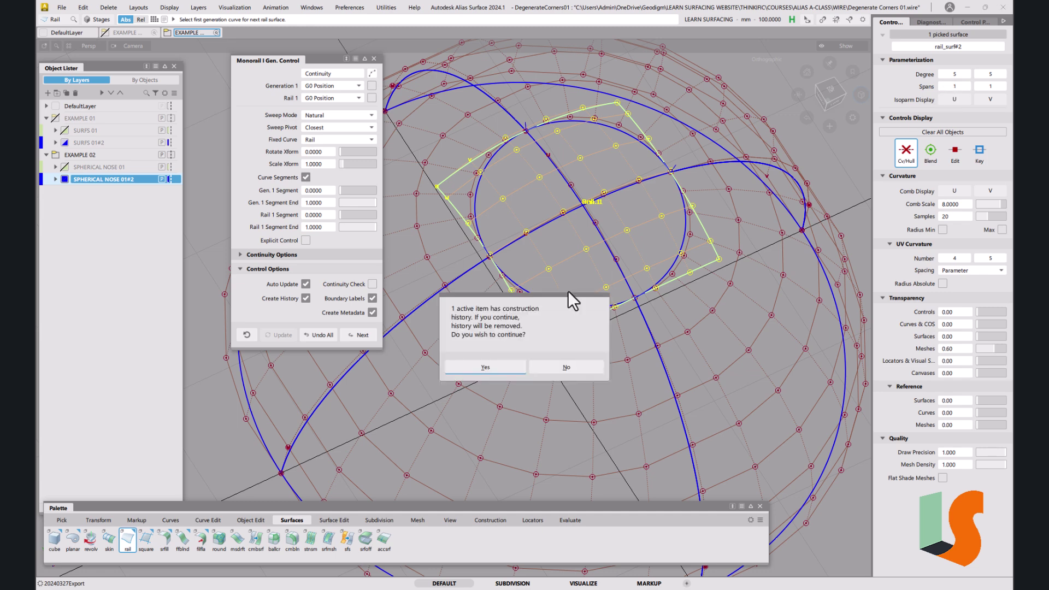
click(485, 367)
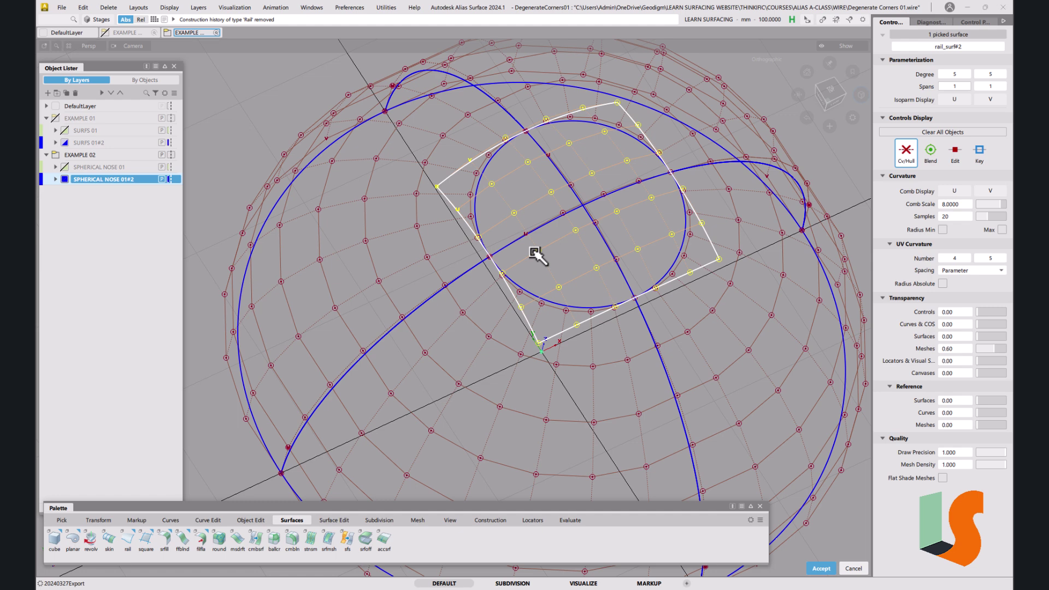
click(607, 252)
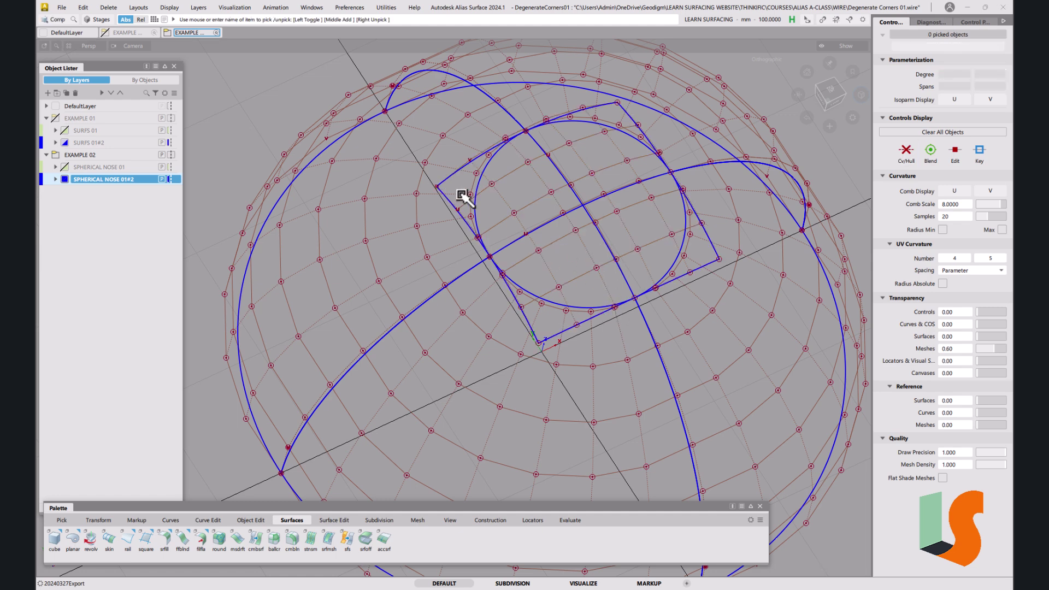
Extend all four edges of the rail patch outward, farther past the circular hole.
click(455, 206)
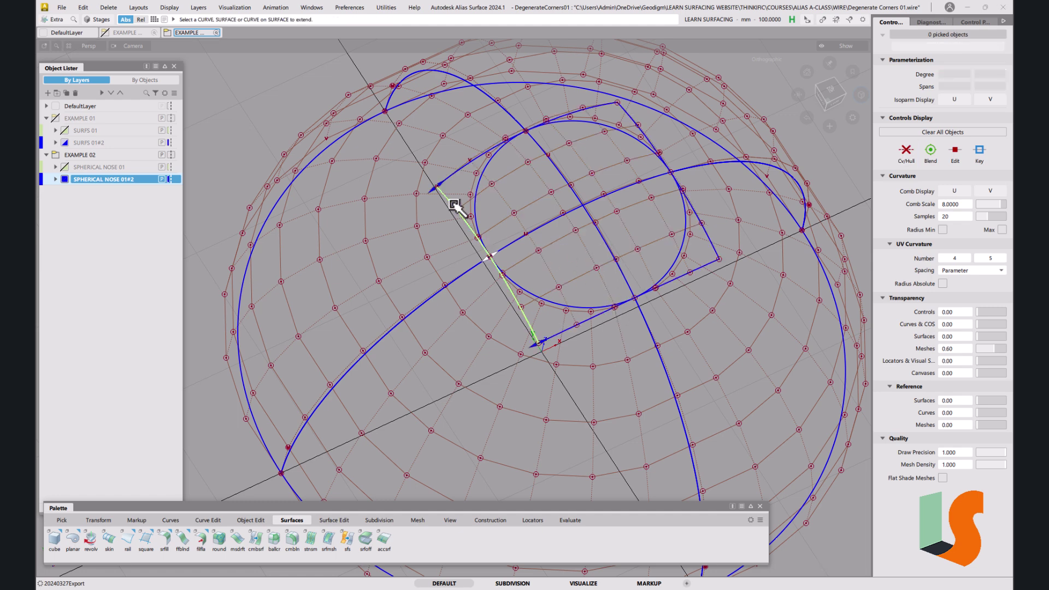
click(638, 130)
drag(540, 190, 552, 236)
Inspect how the extended rail patch sits against the dome around the hole in shaded display.
key(shift+alt)
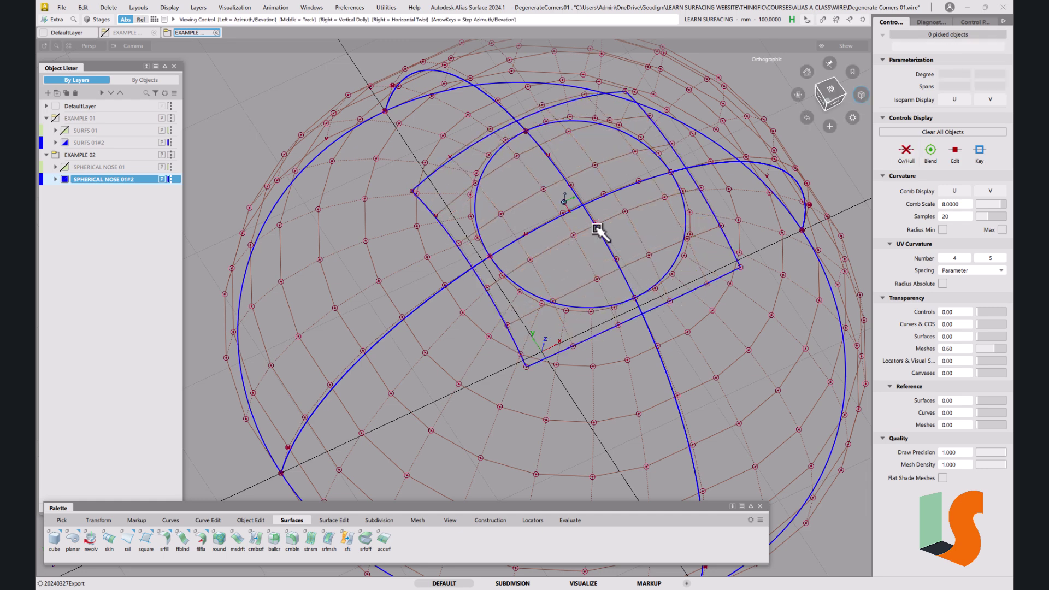
alt+shift+middle_drag(597, 230, 532, 253)
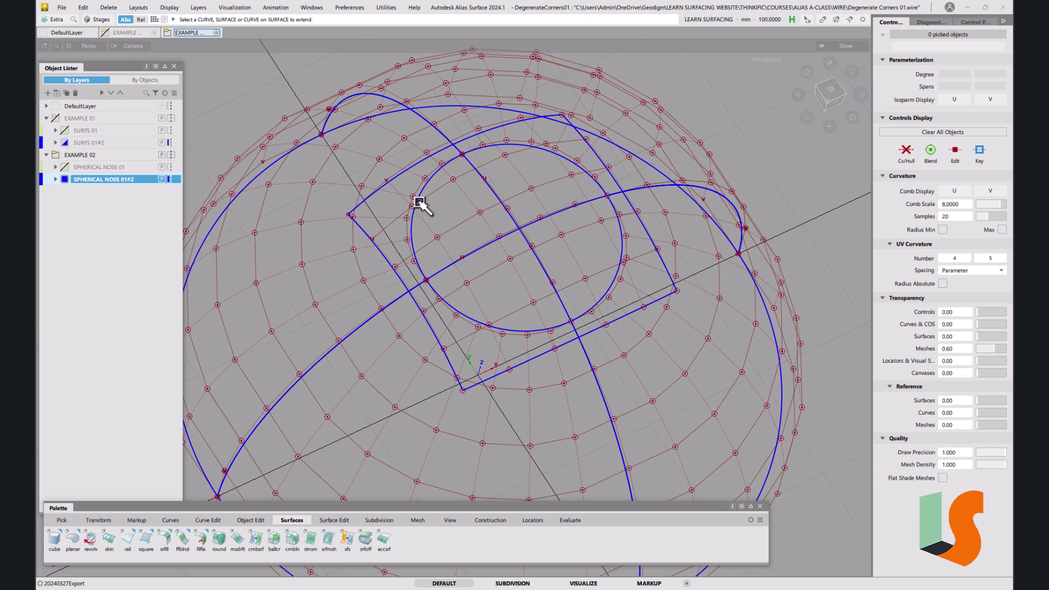
key(ctrl+shift+s)
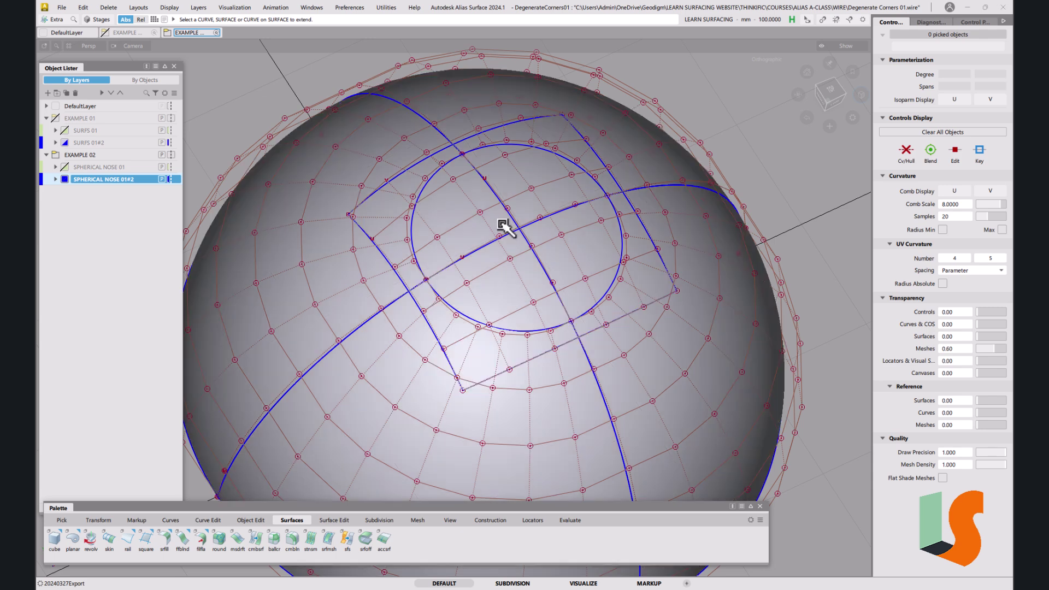
key(ctrl+shift+s)
Measure the curve-to-surface deviation between one dome panel's hole edge and the rail patch, showing minimum, maximum and comb.
click(534, 520)
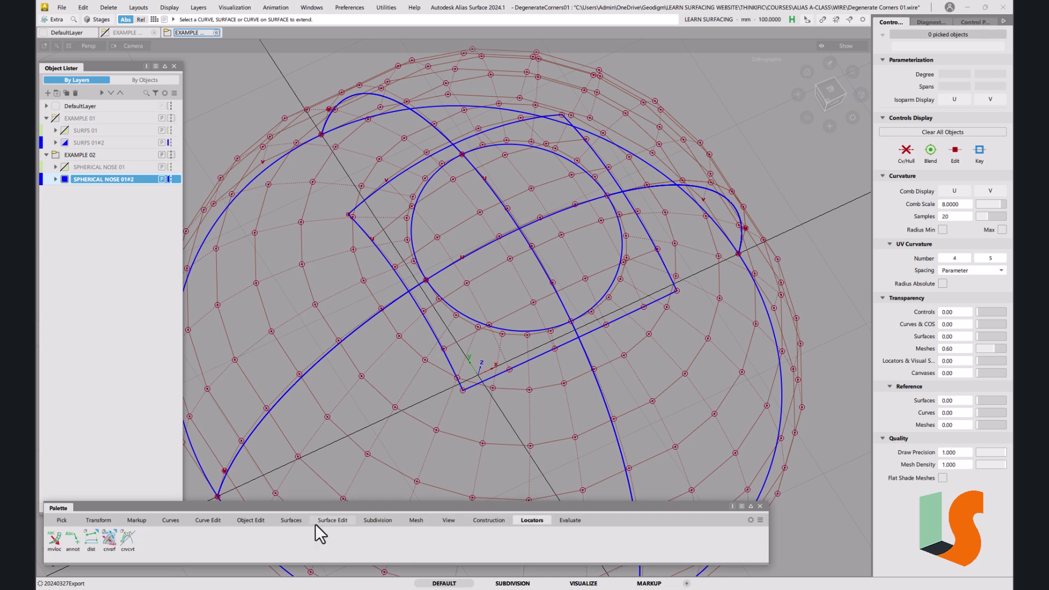
double_click(109, 539)
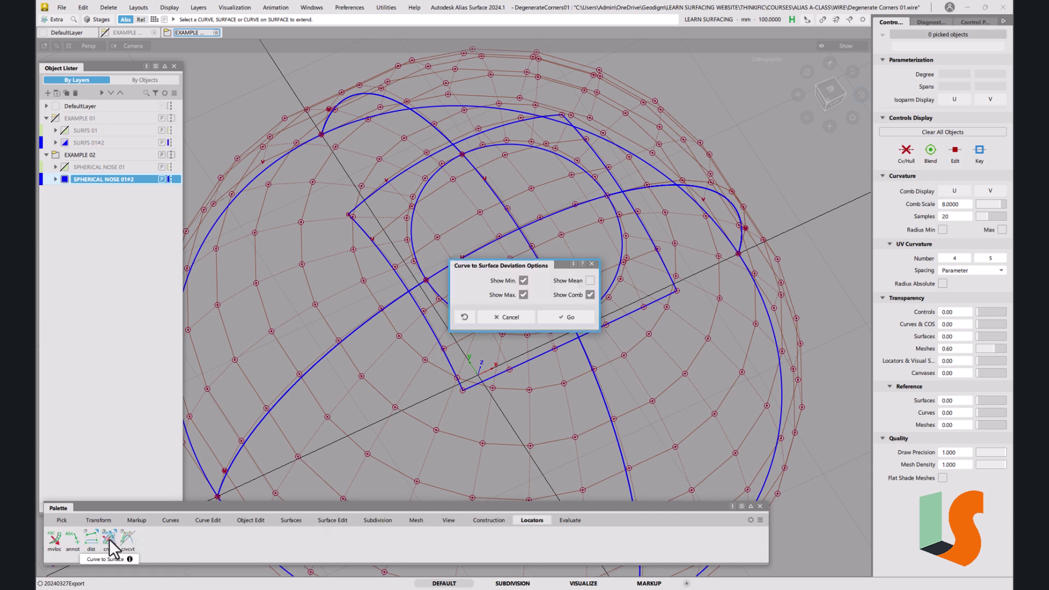
click(575, 317)
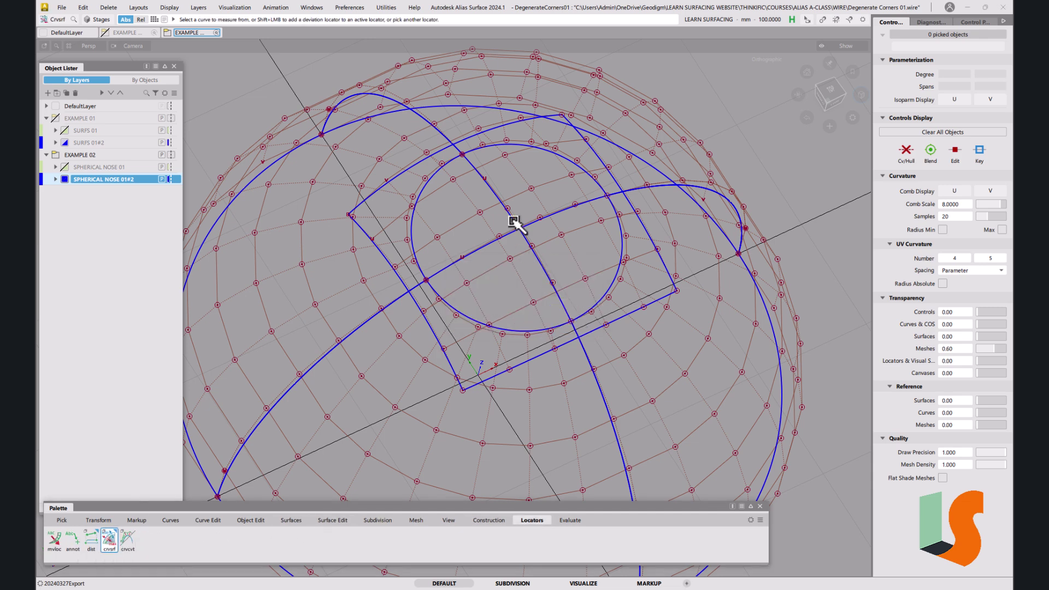
click(425, 184)
click(450, 166)
click(412, 188)
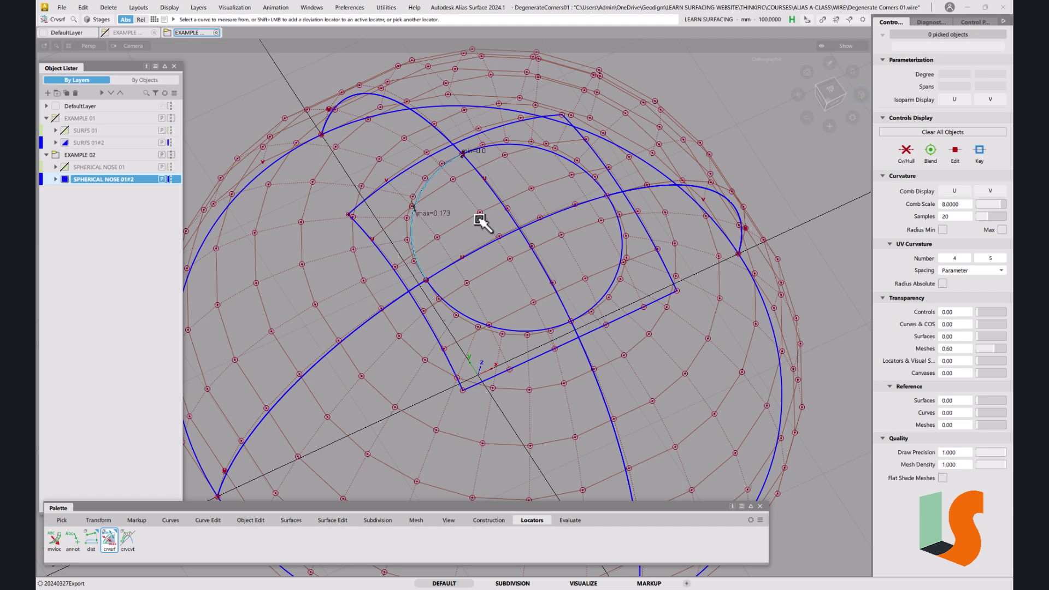
Measure the curve-to-surface deviation of the neighbouring front dome panel's hole edge from the rail patch.
mouse_move(495, 235)
alt+shift+mouse_down()
mouse_move(503, 228)
mouse_move(490, 253)
mouse_move(456, 248)
mouse_move(498, 262)
mouse_move(488, 245)
alt+shift+mouse_up()
alt+shift+middle_drag(488, 246, 533, 305)
click(525, 316)
click(504, 358)
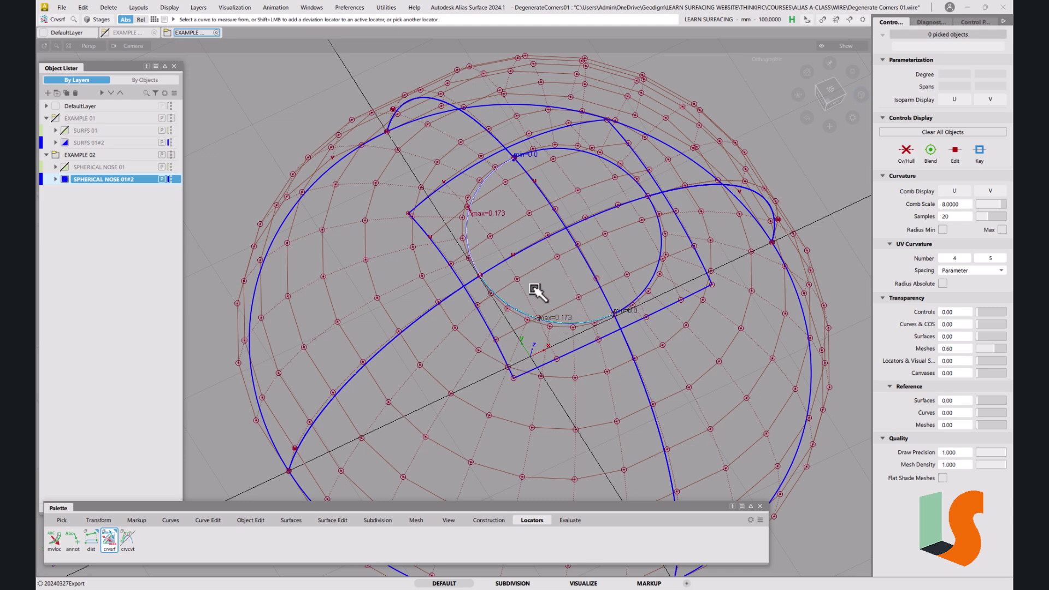
Delete the two crossing curves inside the hole, accepting the removal of their construction history.
mouse_move(581, 265)
alt+shift+mouse_down()
mouse_move(595, 244)
mouse_move(573, 259)
alt+shift+mouse_up()
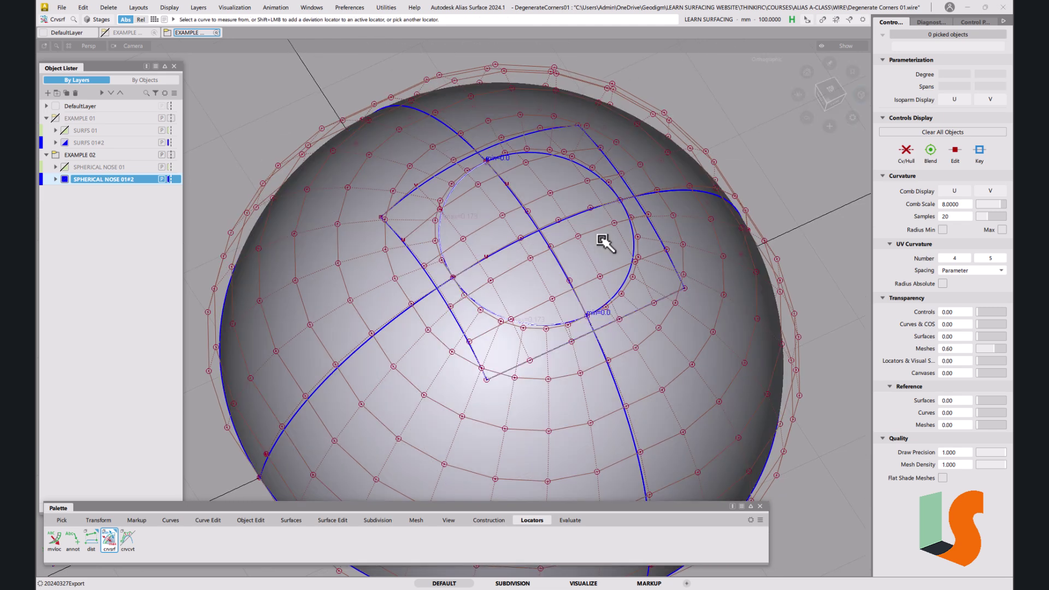
ctrl+shift+click(543, 227)
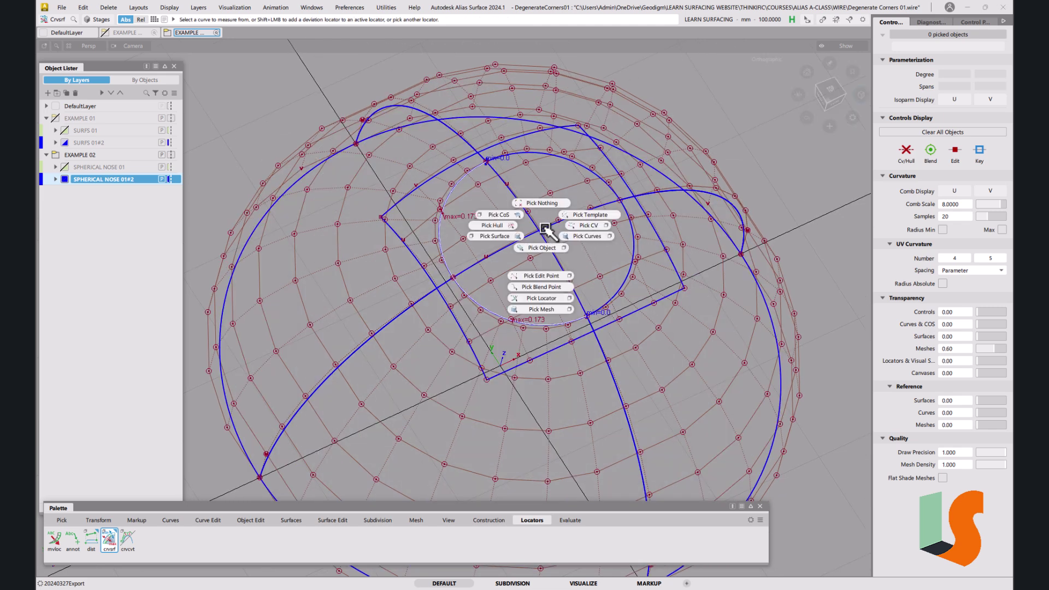
ctrl+shift+drag(543, 226, 562, 222)
click(532, 243)
key(Delete)
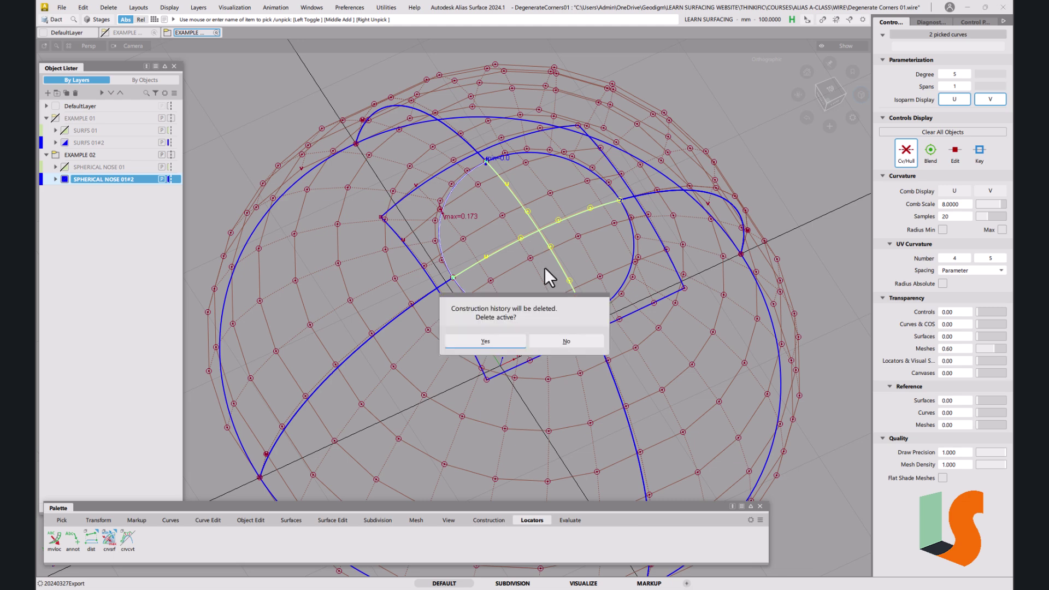
click(507, 342)
alt+shift+drag(510, 264, 475, 239)
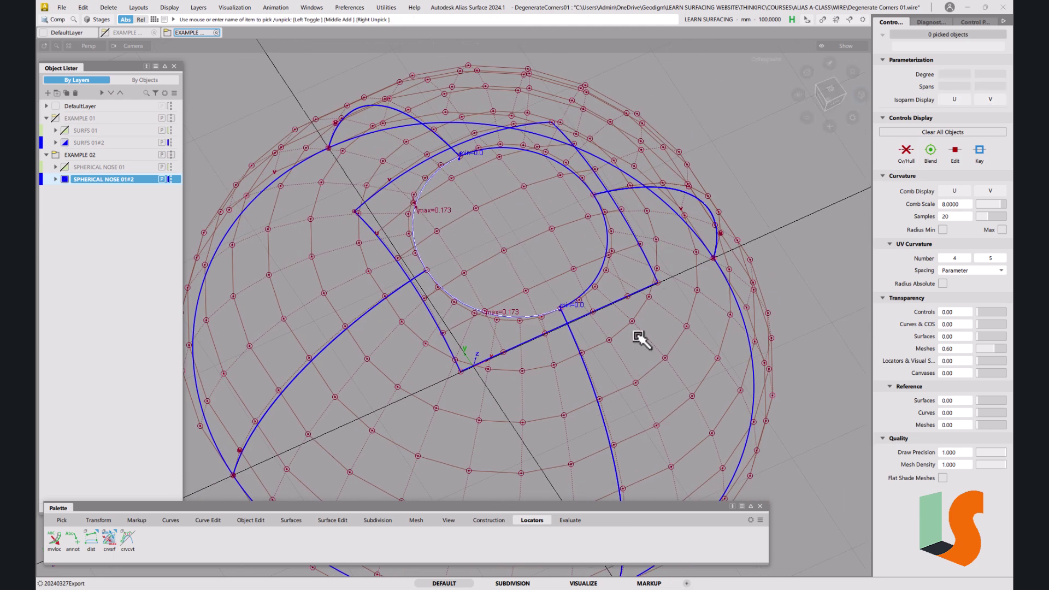
Align the front dome panel's hole edge to the rail patch with G2 continuity and the Project type along Z.
click(250, 520)
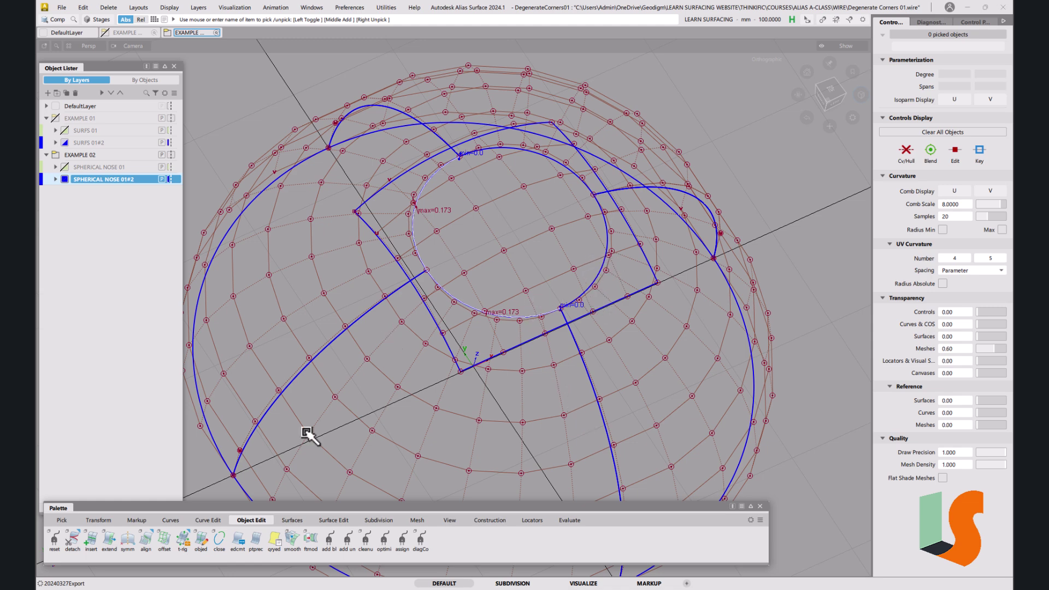
double_click(143, 539)
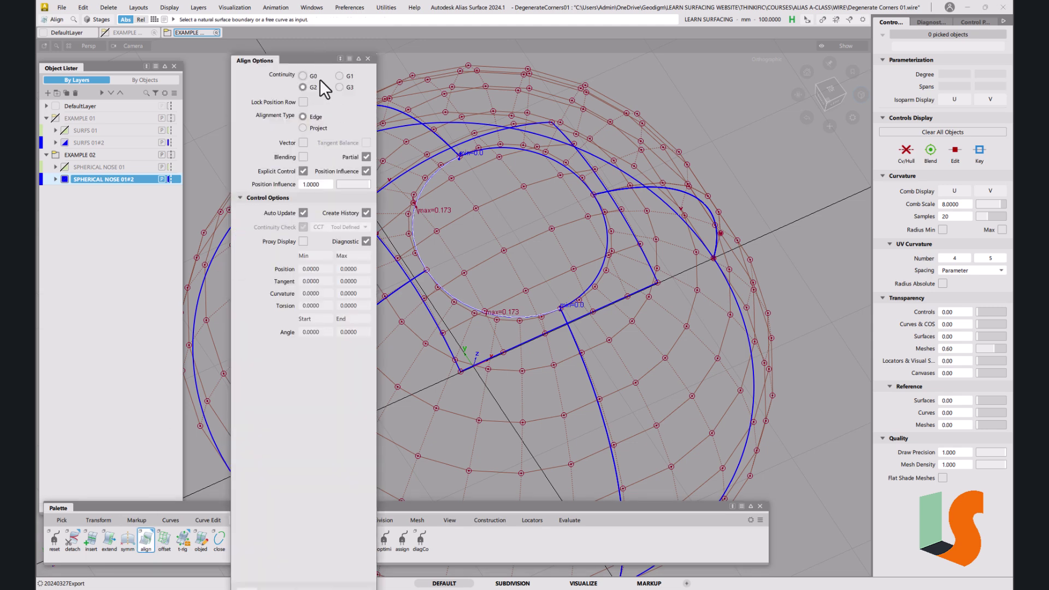
click(322, 129)
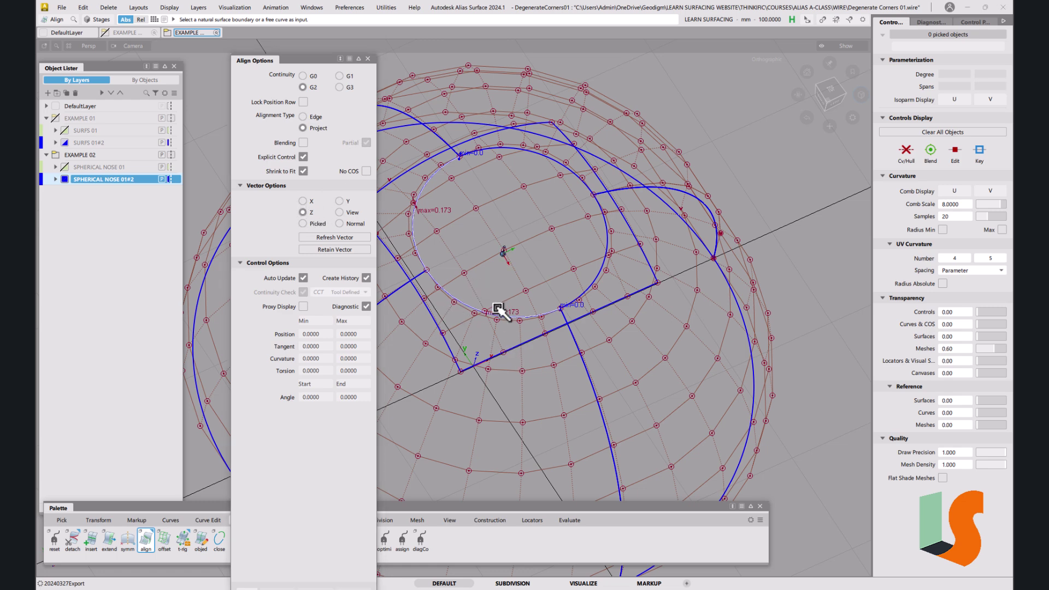
click(468, 304)
click(506, 366)
alt+shift+drag(497, 252, 617, 178)
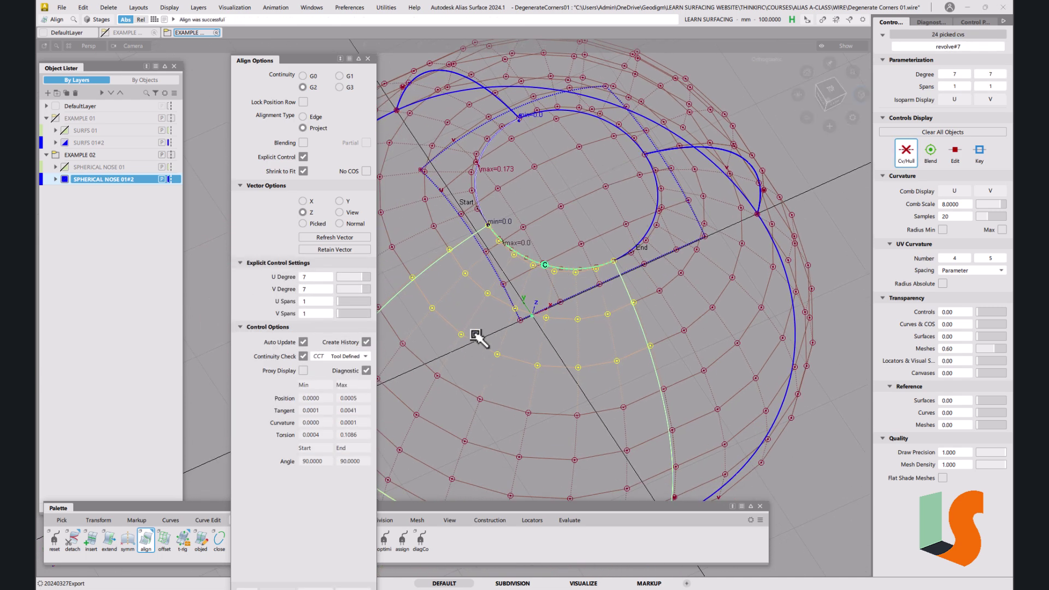
Align the adjacent dome panel's hole edge to the rail patch with the same projected G2 settings.
alt+shift+drag(573, 271, 655, 265)
click(663, 249)
click(666, 239)
click(604, 175)
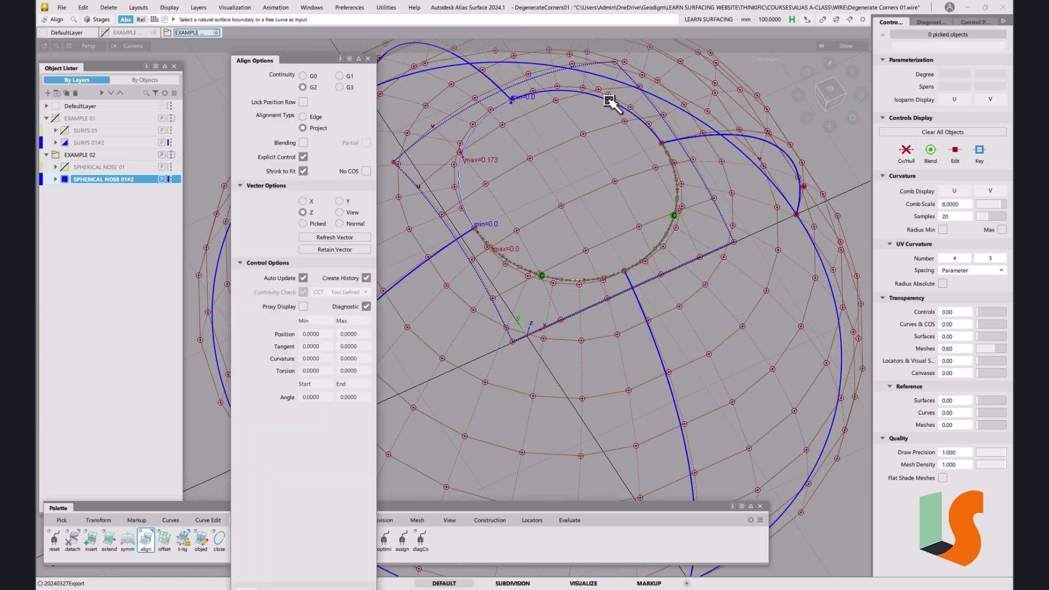
Align the hole edges of the remaining two dome panels to the rail patch with projected G2 continuity and close the Align options.
click(606, 102)
click(631, 109)
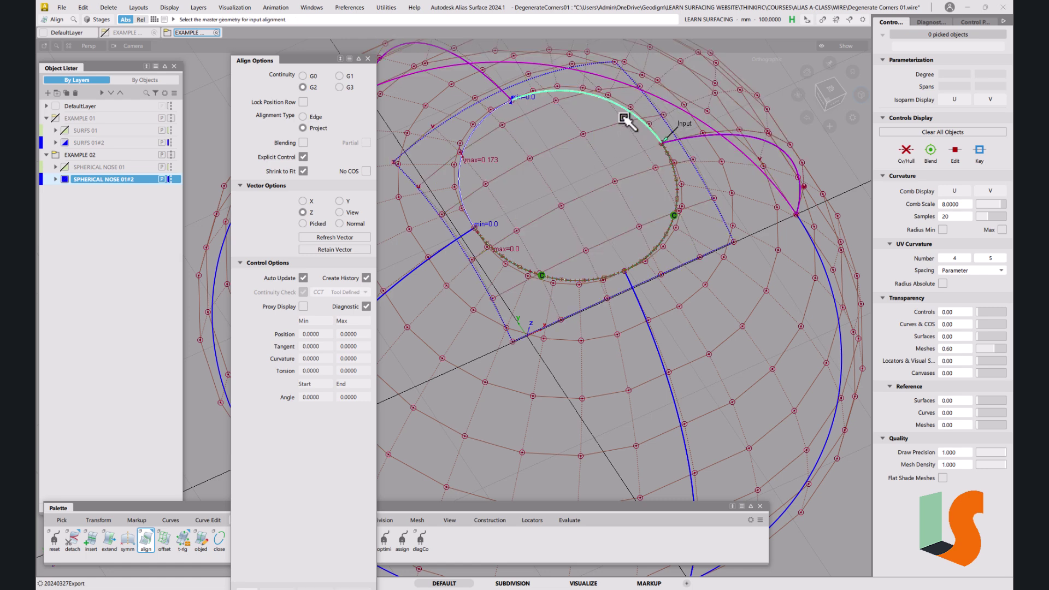
click(478, 144)
click(498, 148)
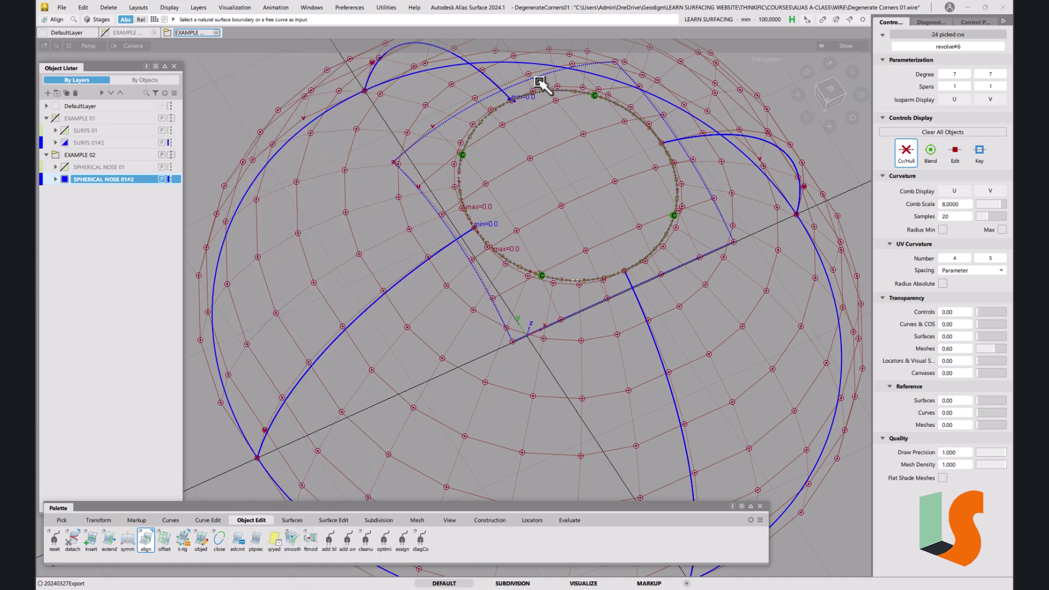
alt+shift+drag(569, 134, 580, 174)
alt+shift+drag(566, 241, 563, 208)
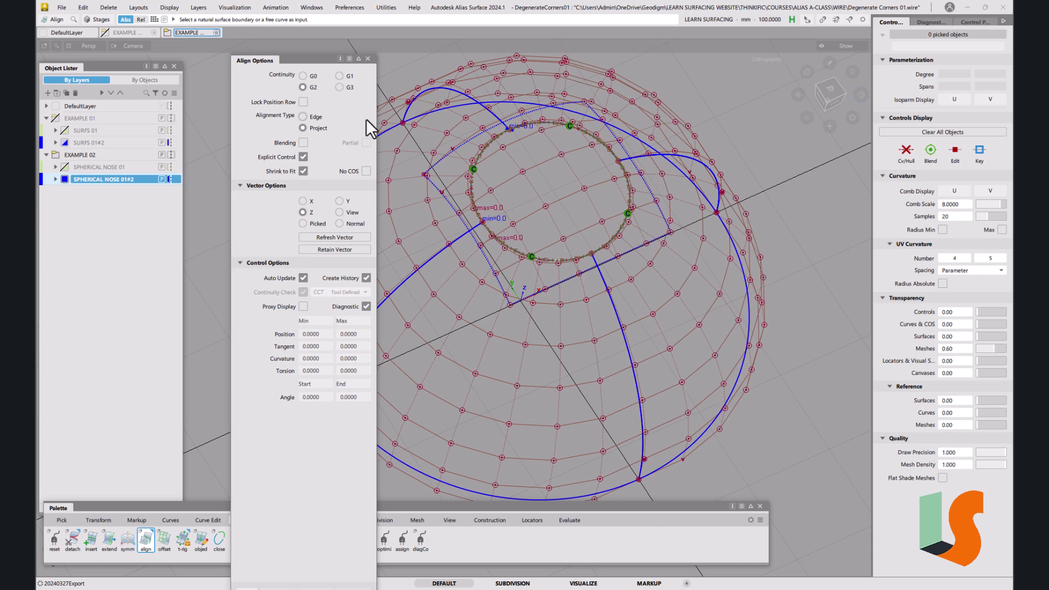
click(367, 59)
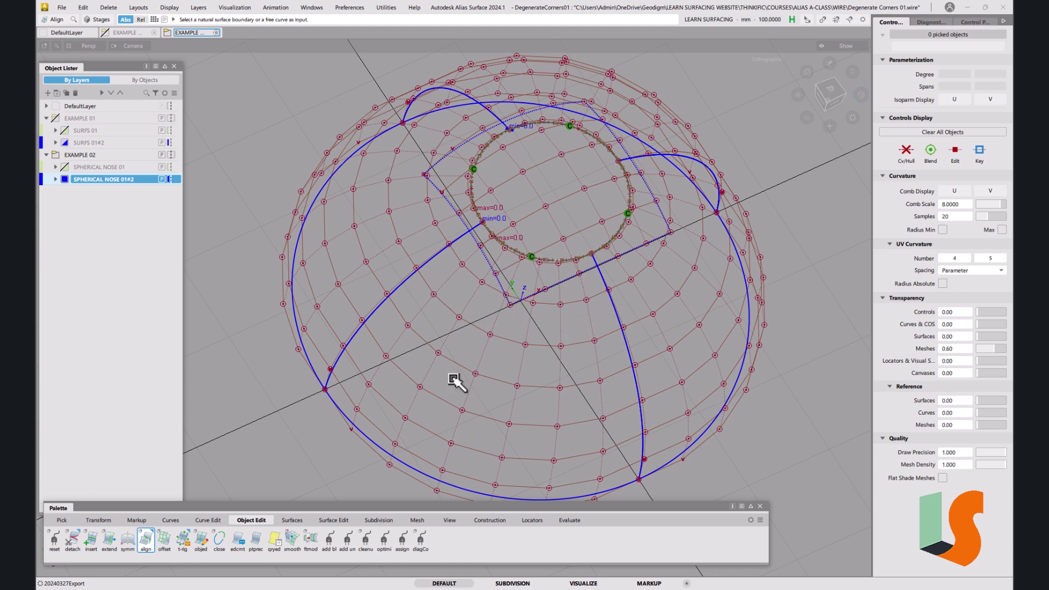
Check G2 curvature continuity on all four seams between the dome panels, using # Per Span spacing.
click(570, 520)
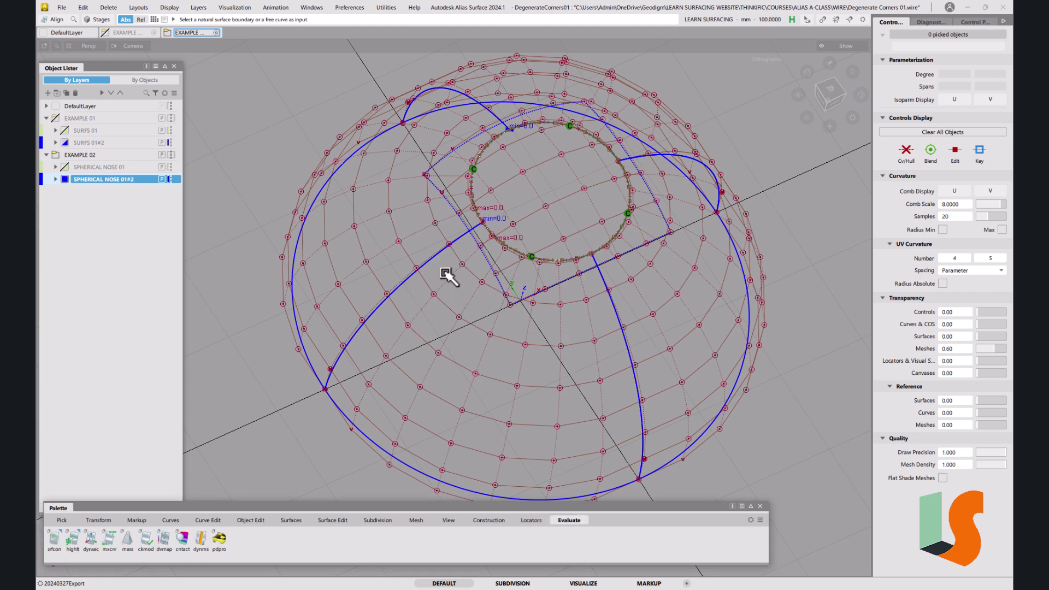
double_click(52, 540)
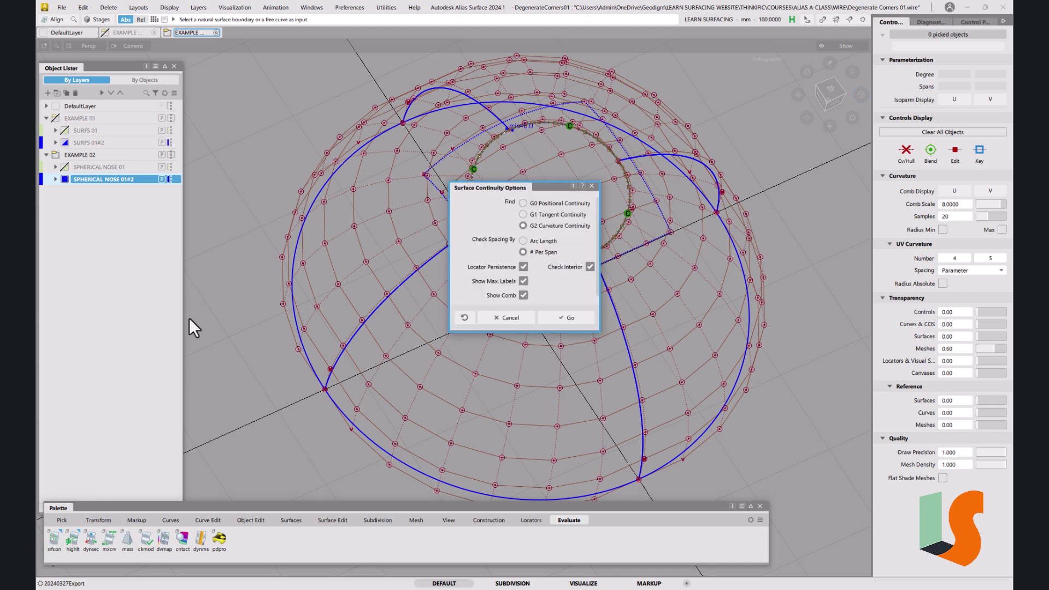
click(569, 318)
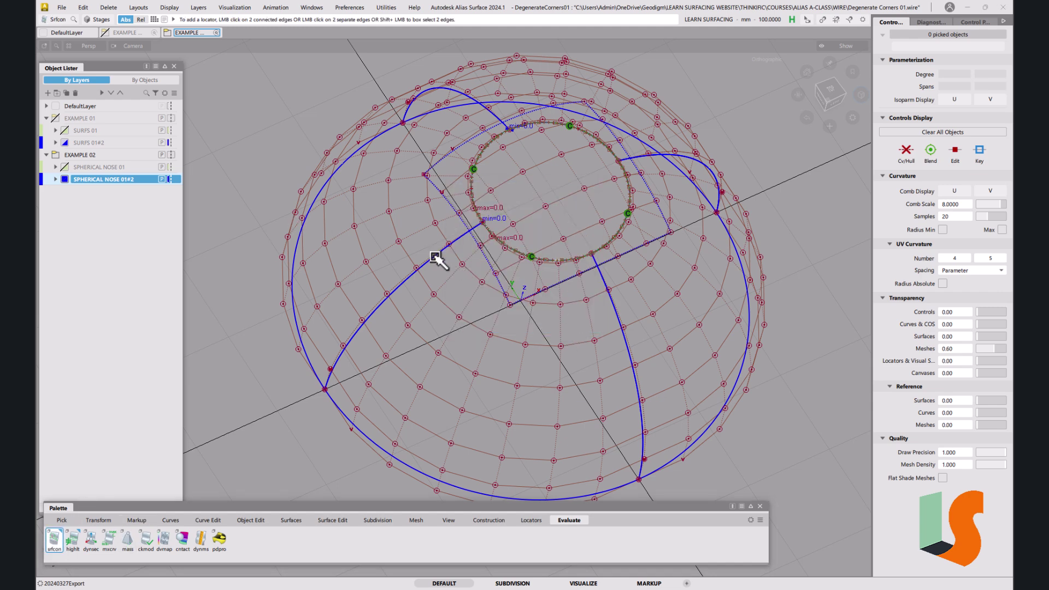
click(435, 257)
click(485, 112)
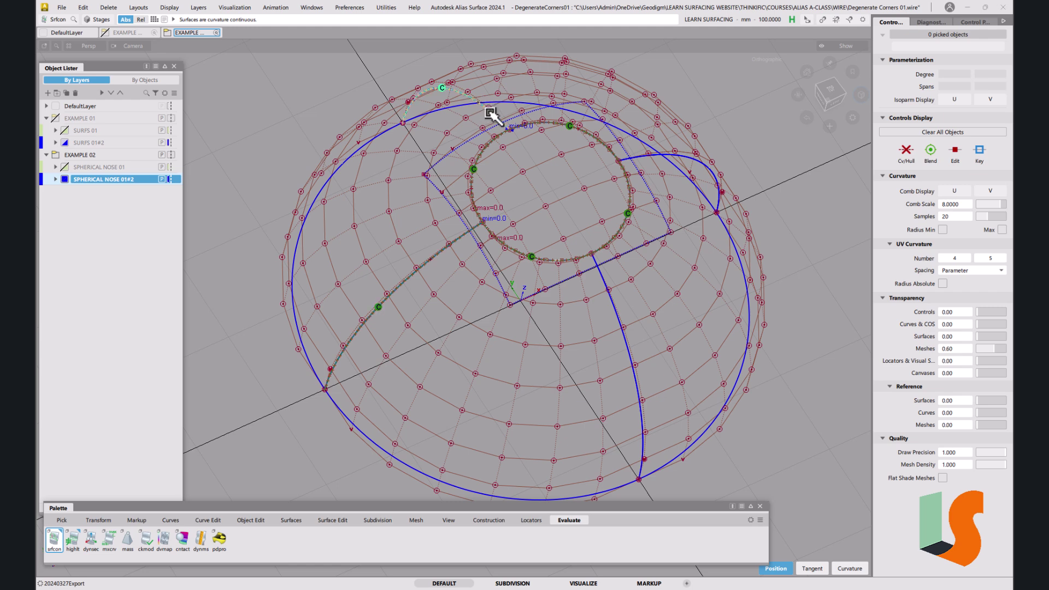
click(640, 158)
click(615, 317)
click(589, 257)
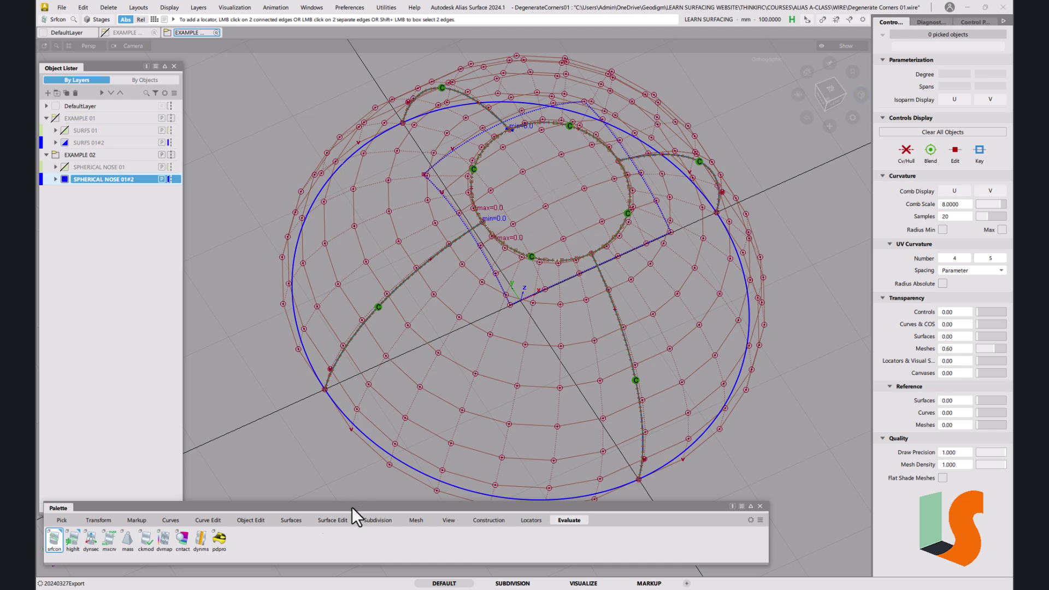
Trim the extended rail patch back to the circular hole boundary with 3D Trimming off, and close the trim options.
click(301, 520)
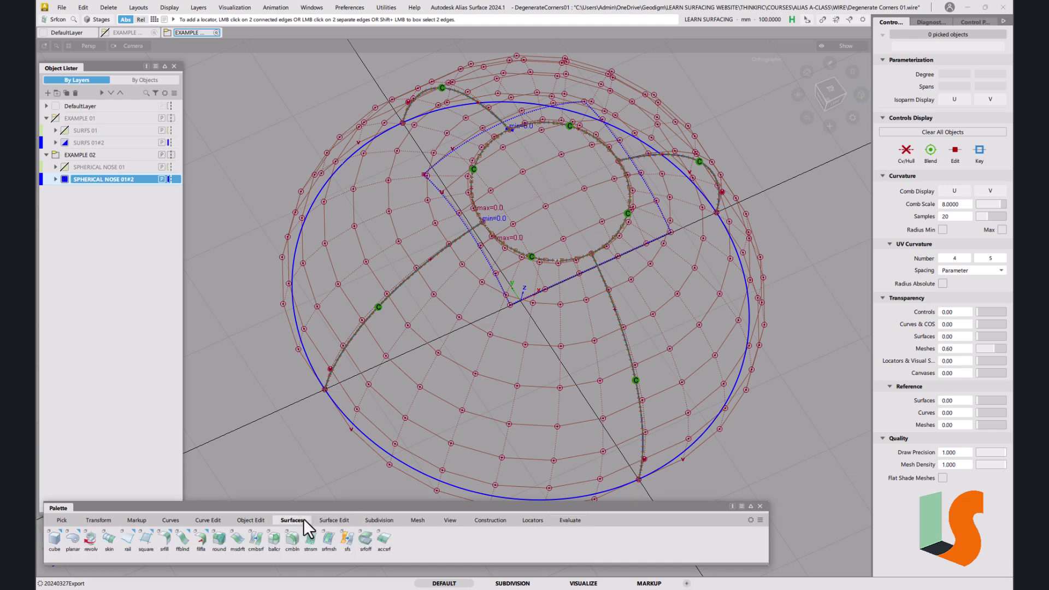
click(349, 521)
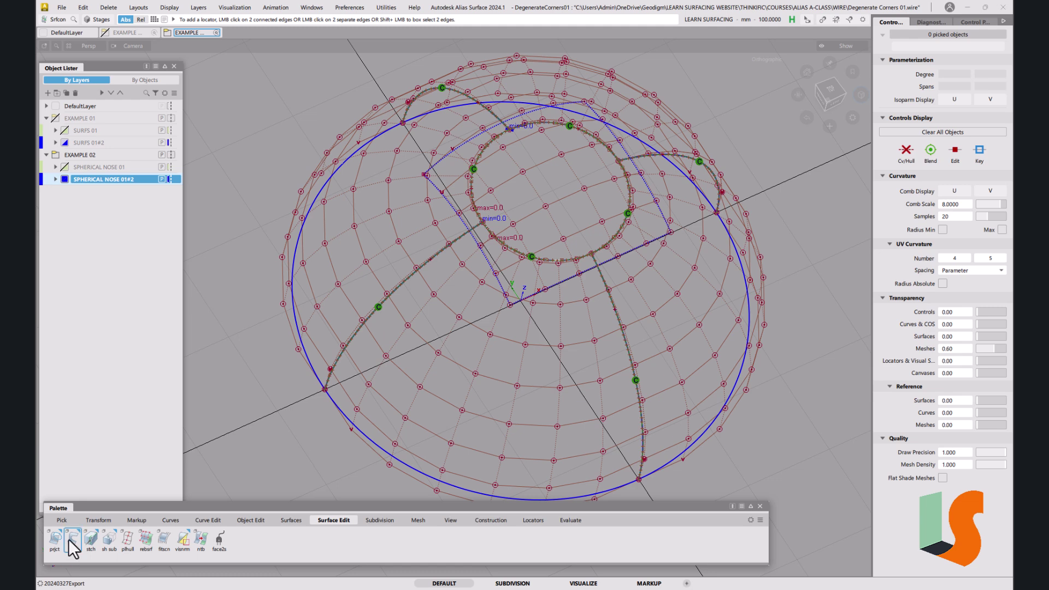
click(73, 540)
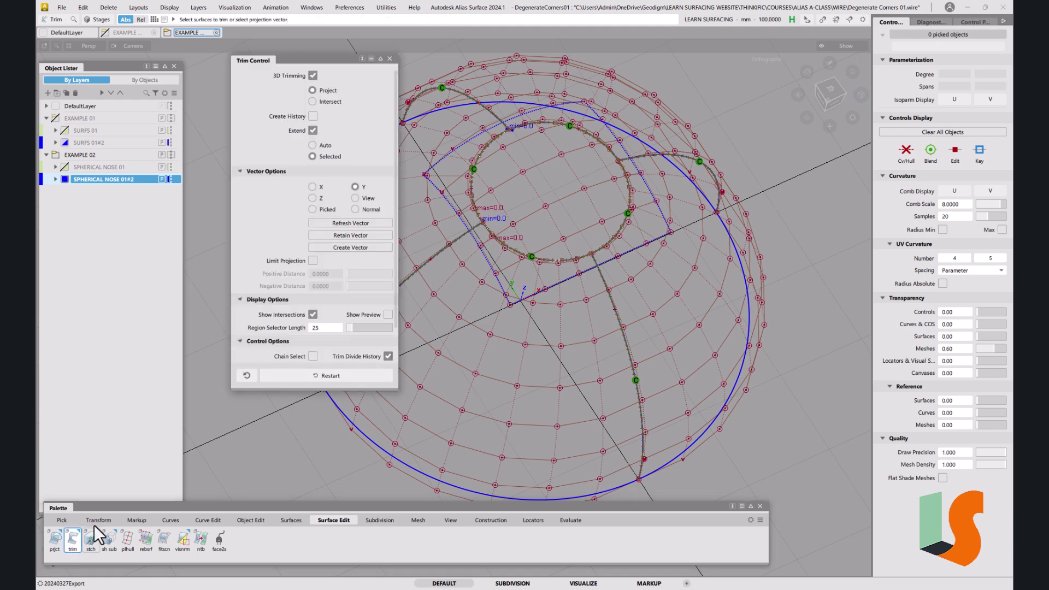
click(313, 75)
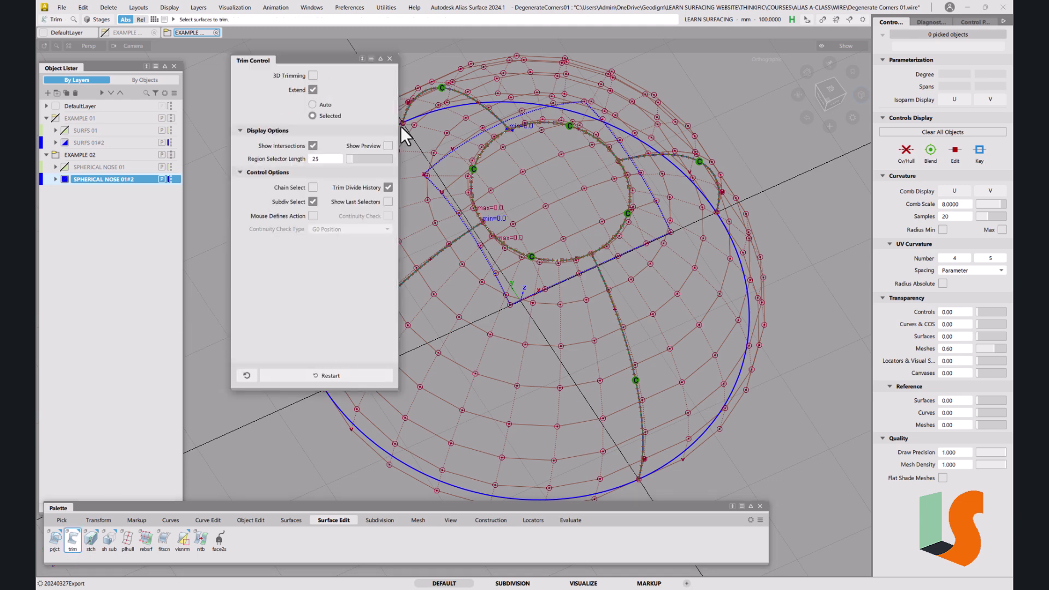
click(473, 142)
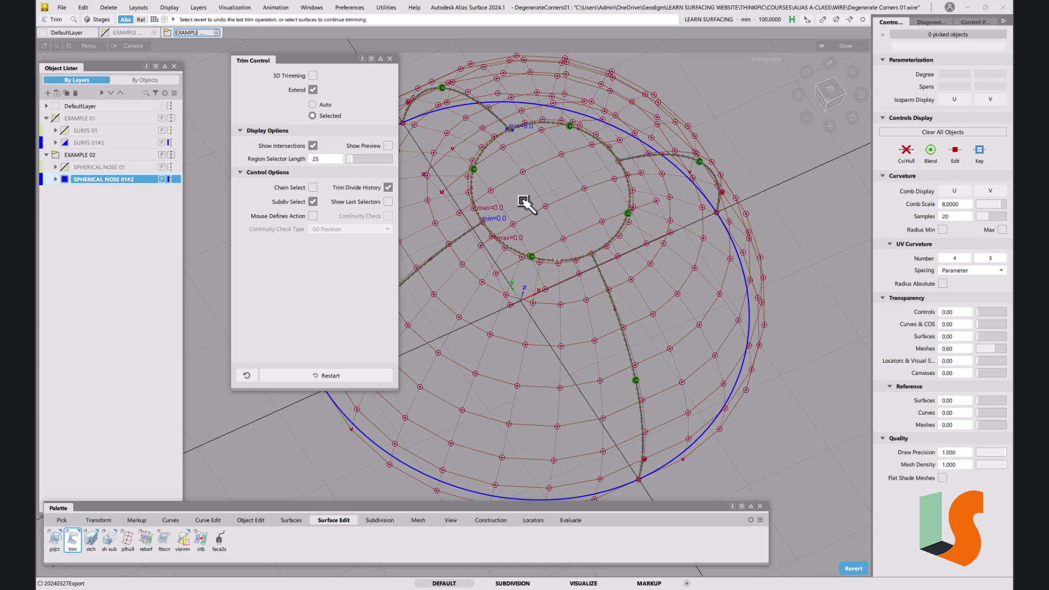
click(390, 59)
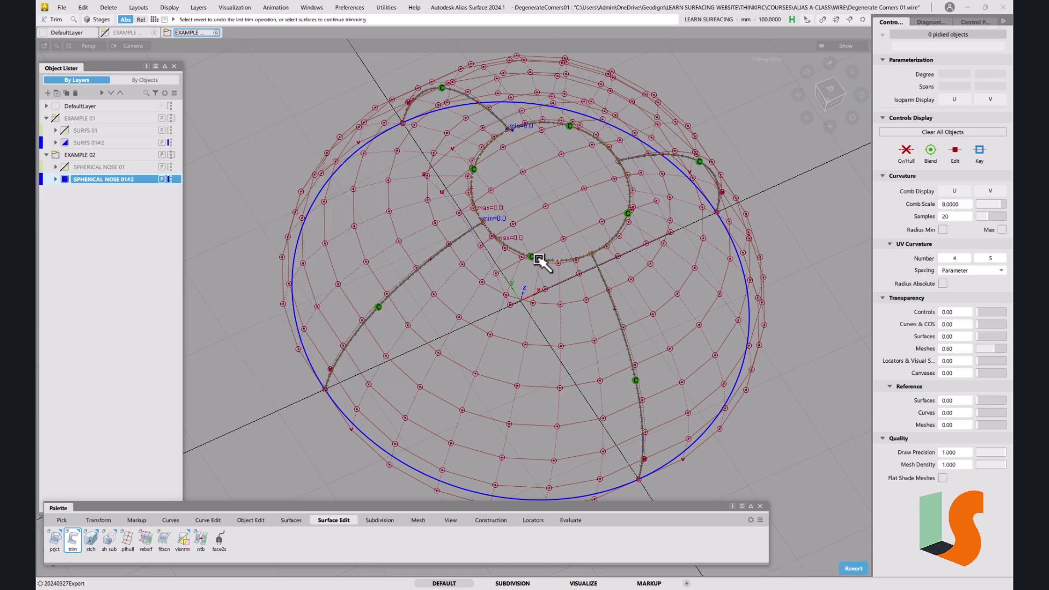
Hide the control points and hulls of the surfaces and inspect the trimmed dome in shaded display.
right_click(200, 31)
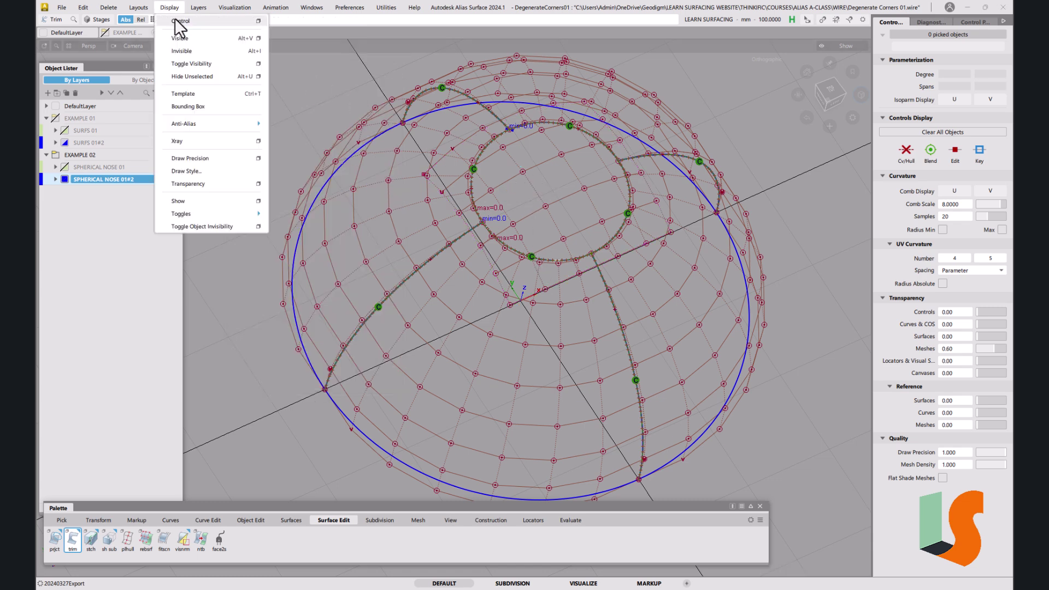
click(180, 26)
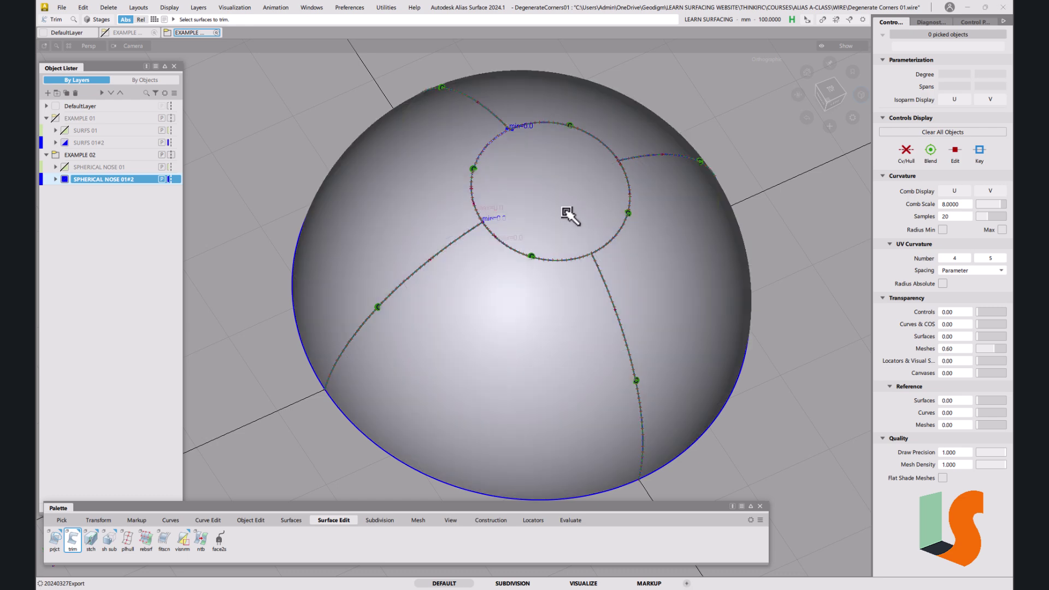
key(shift+alt)
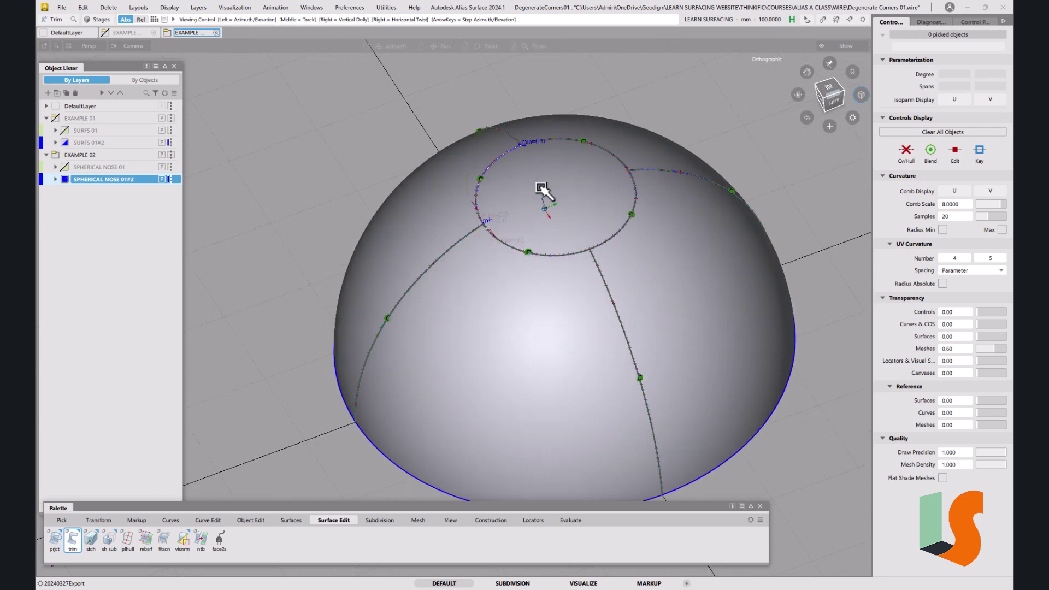